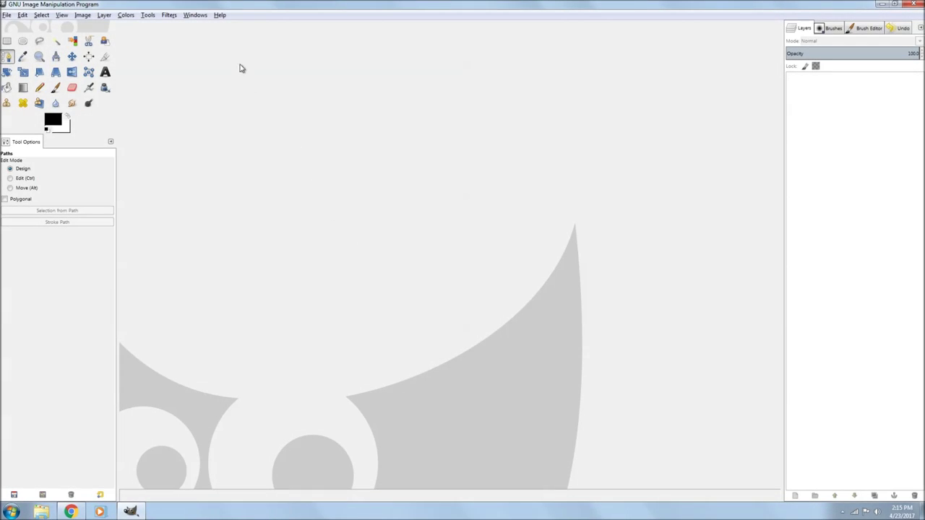
# - Open berlin_ww2-P.jpeg from the Desktop through File > Open
pyautogui.click(8, 15)
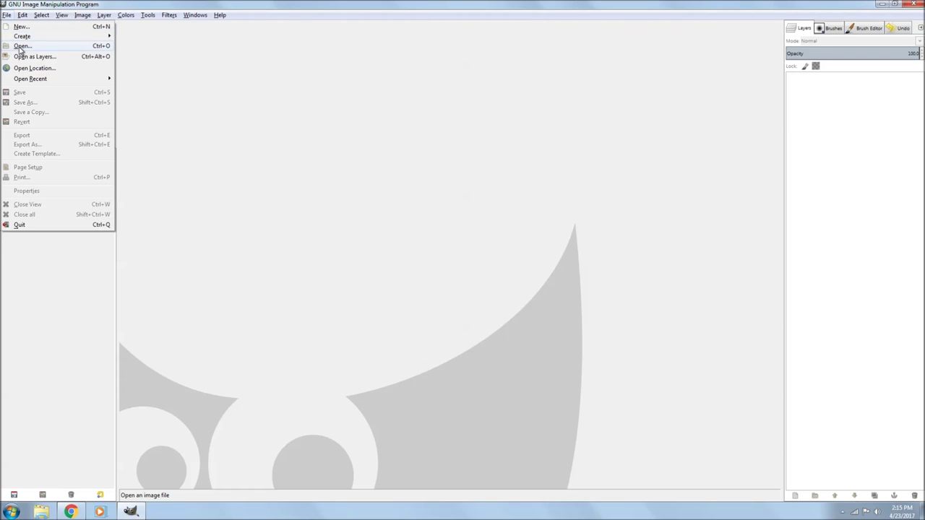
pyautogui.click(18, 47)
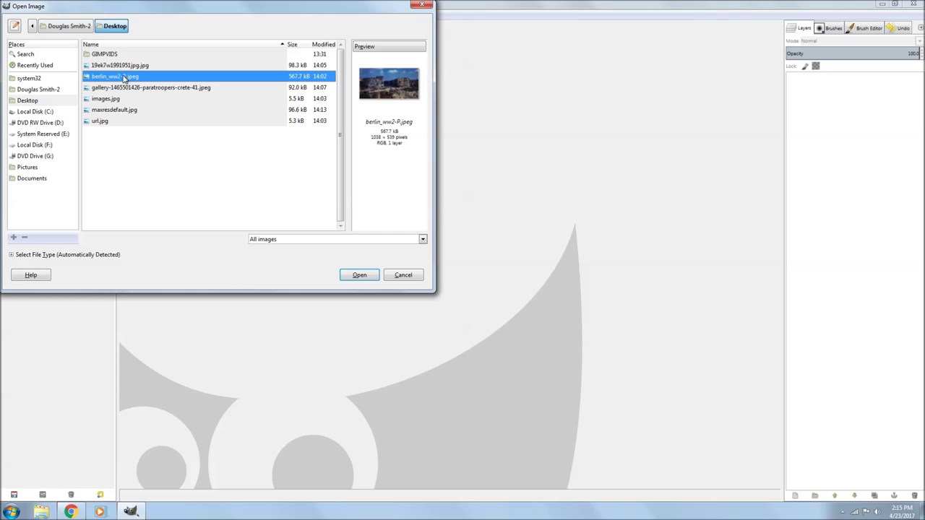
pyautogui.click(360, 277)
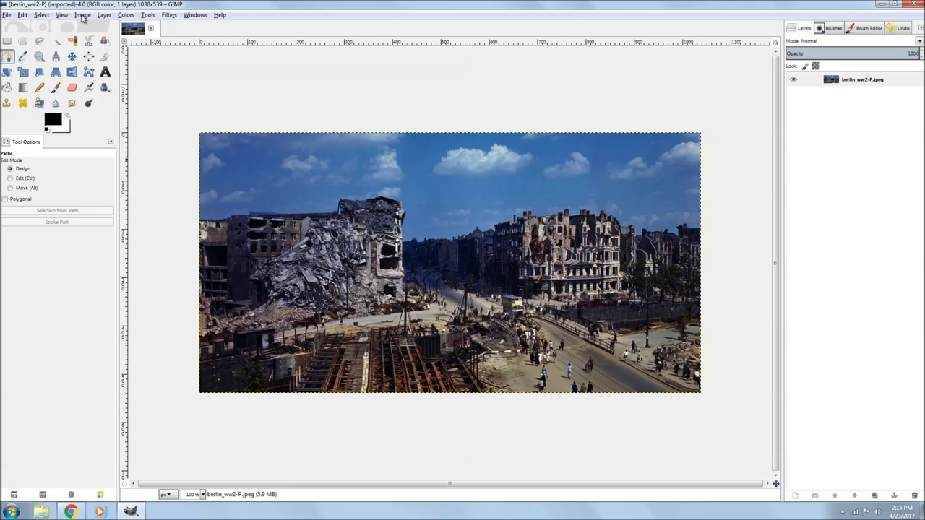
# - Scale the photo from 1038×539 up to 1920×997 pixels with the chain linked
pyautogui.click(82, 16)
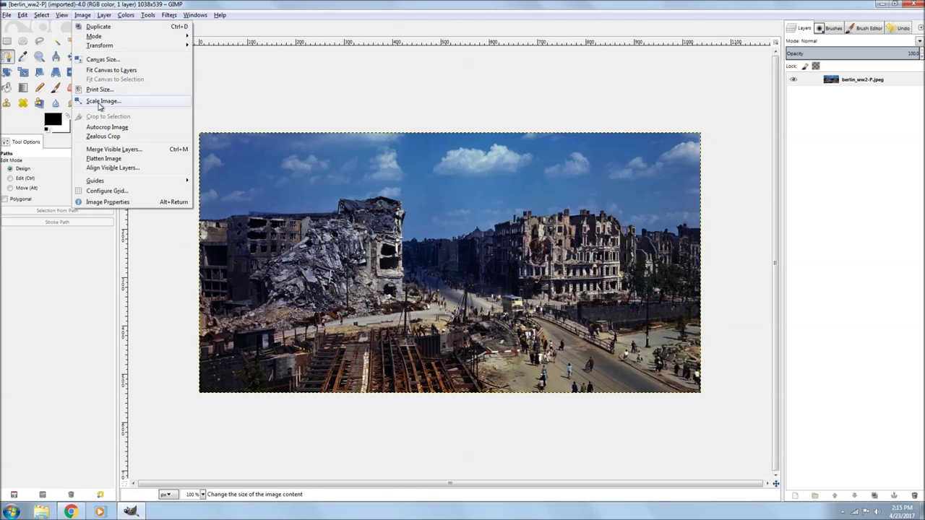
pyautogui.click(101, 101)
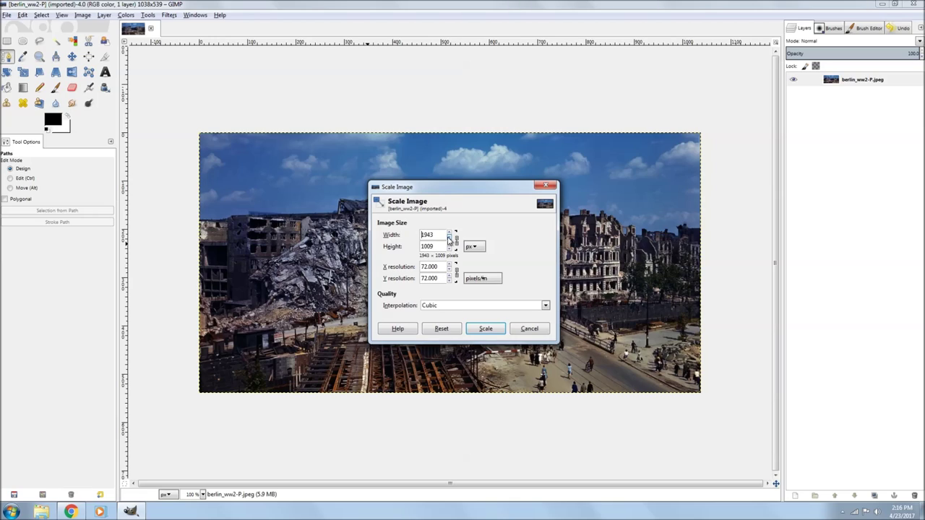
pyautogui.click(449, 240)
pyautogui.click(448, 240)
pyautogui.click(480, 327)
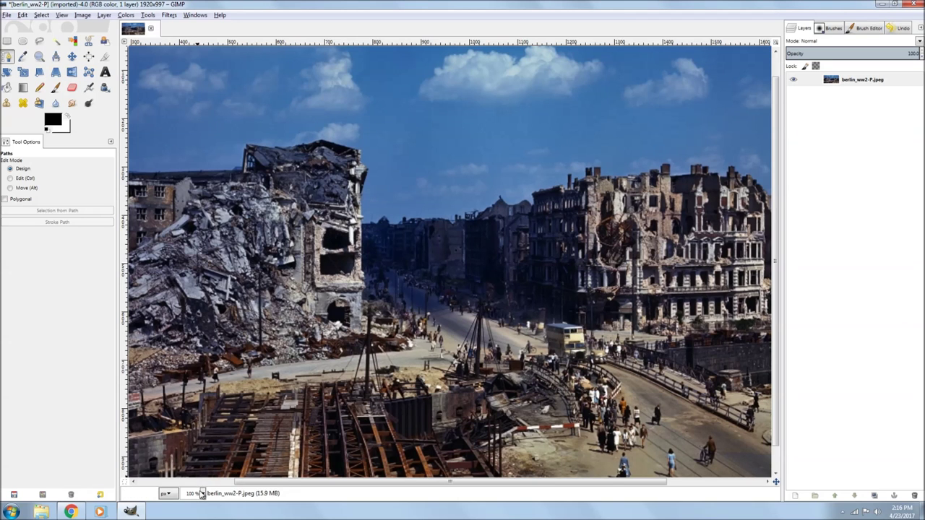
# - Zoom the Berlin photo to 50%, then open maxresdefault.jpg from the Desktop
pyautogui.click(203, 494)
pyautogui.click(196, 459)
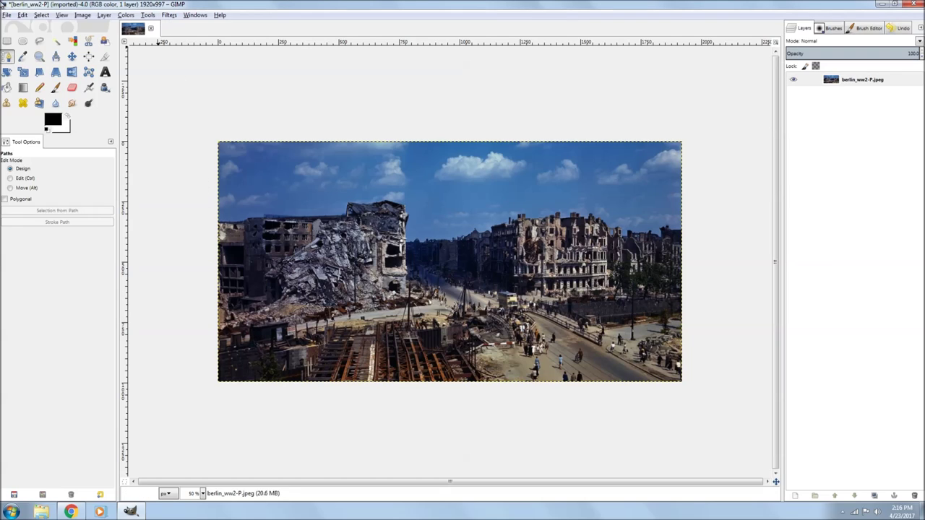
pyautogui.click(5, 15)
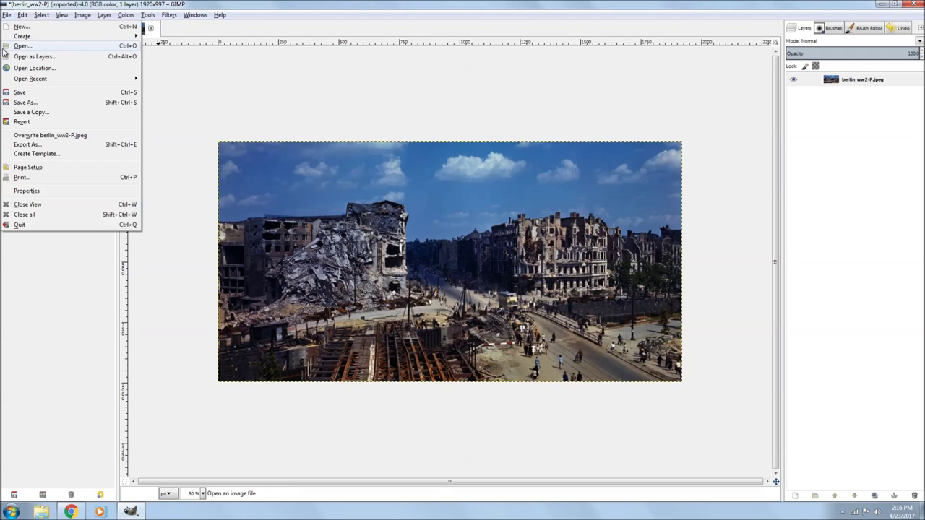
pyautogui.click(11, 46)
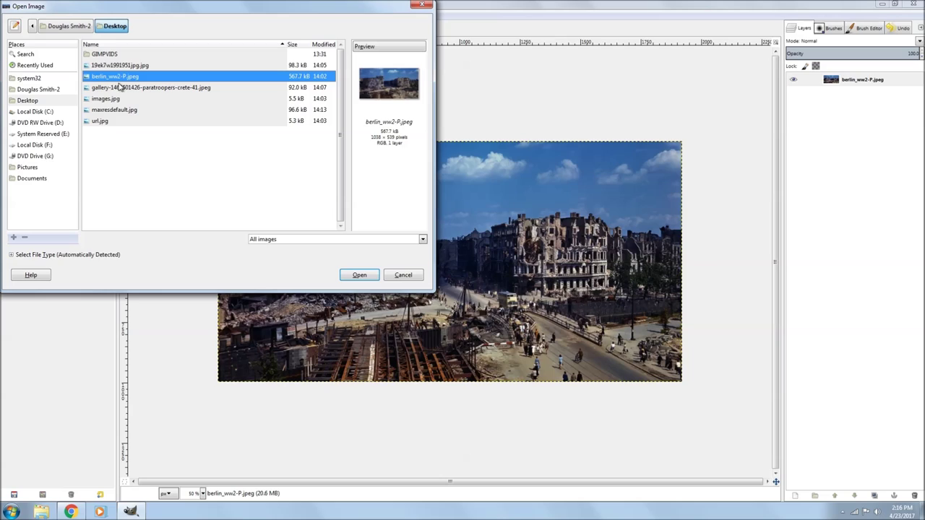
pyautogui.click(110, 99)
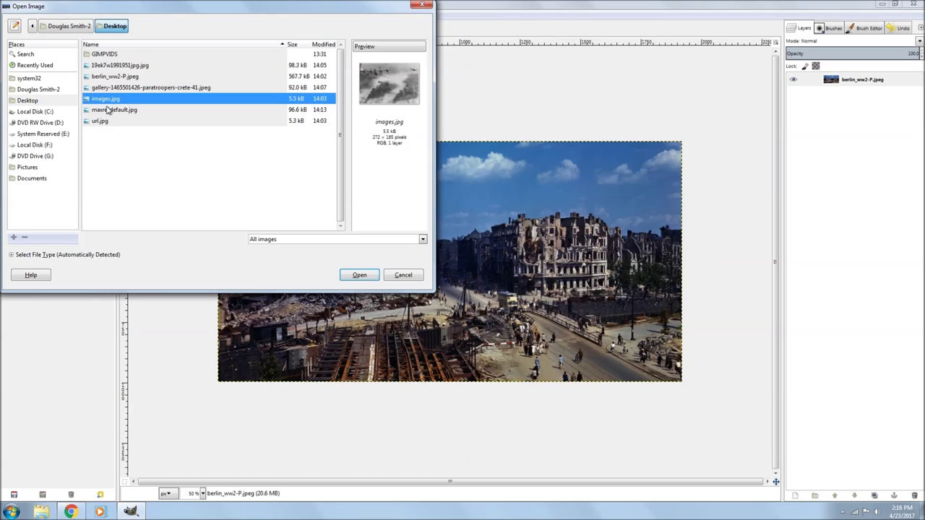
pyautogui.click(103, 122)
pyautogui.click(107, 112)
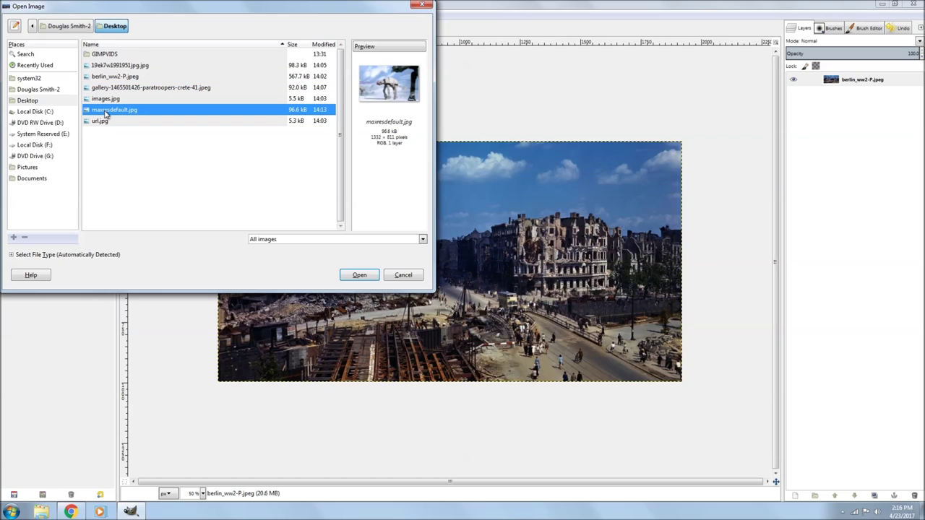
pyautogui.click(358, 276)
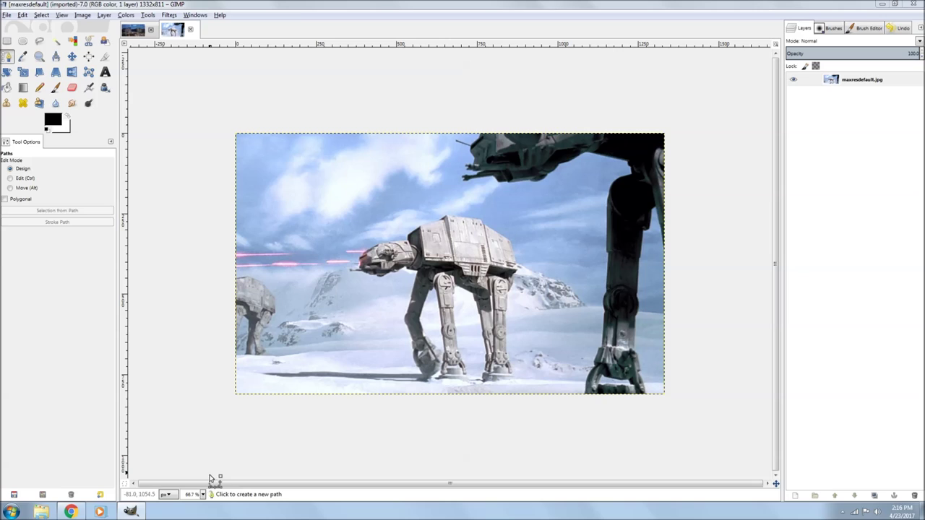
# - Zoom to 200% and place path anchor points along the walker's feet, legs and outline
pyautogui.click(201, 494)
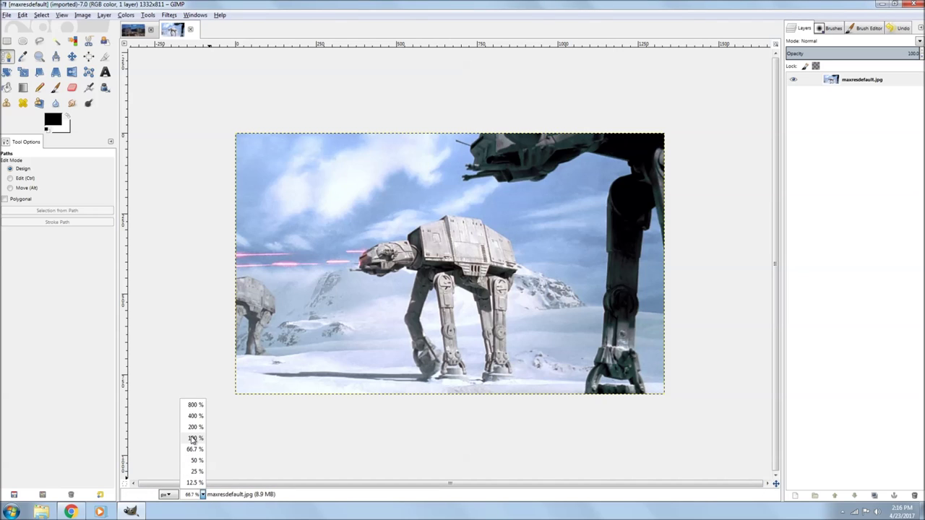
pyautogui.click(196, 427)
pyautogui.scroll(-5, 330, 398)
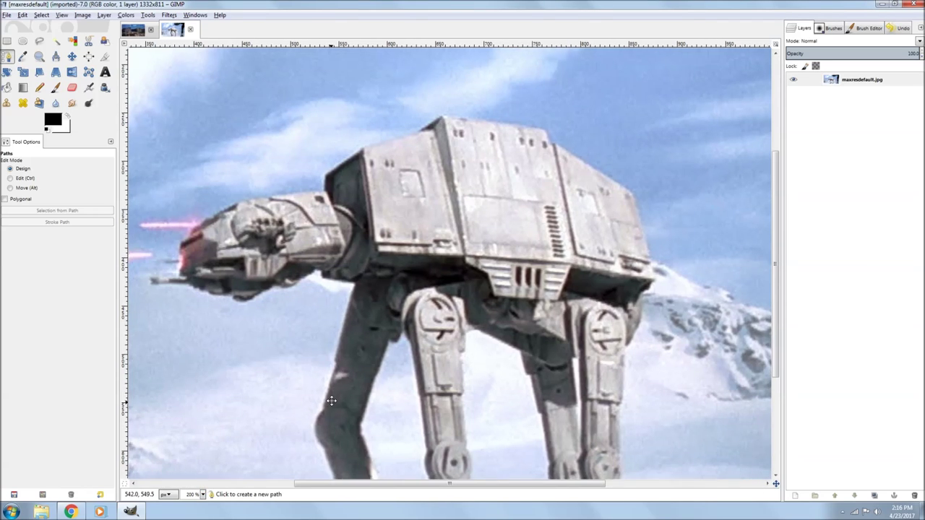
pyautogui.scroll(-1, 312, 198)
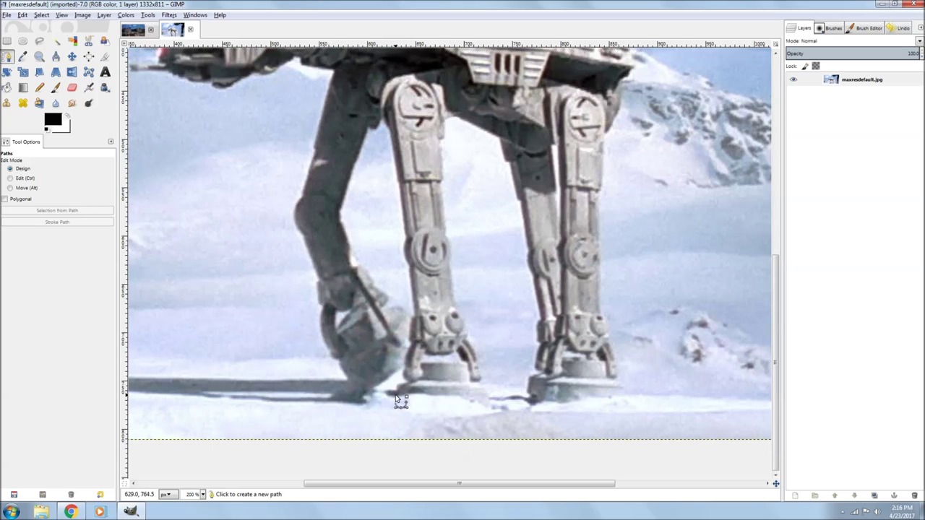
pyautogui.click(398, 398)
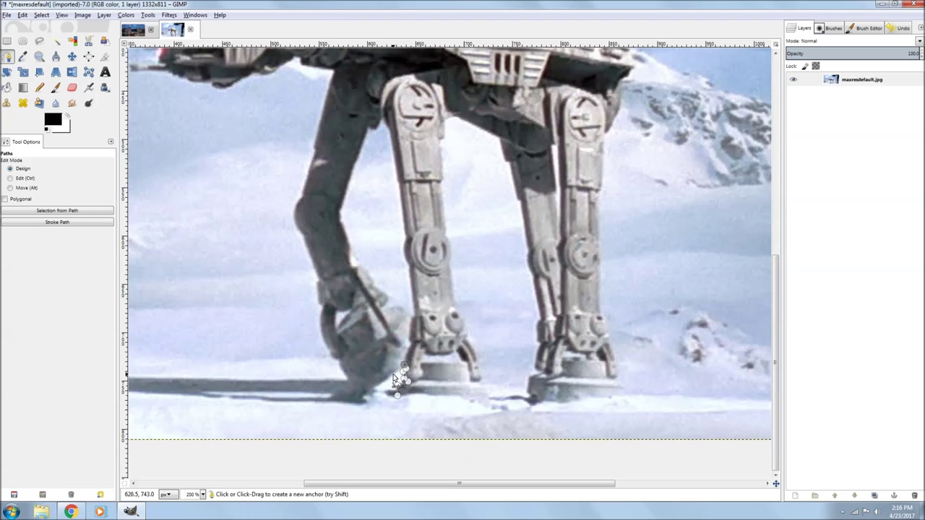
pyautogui.click(376, 386)
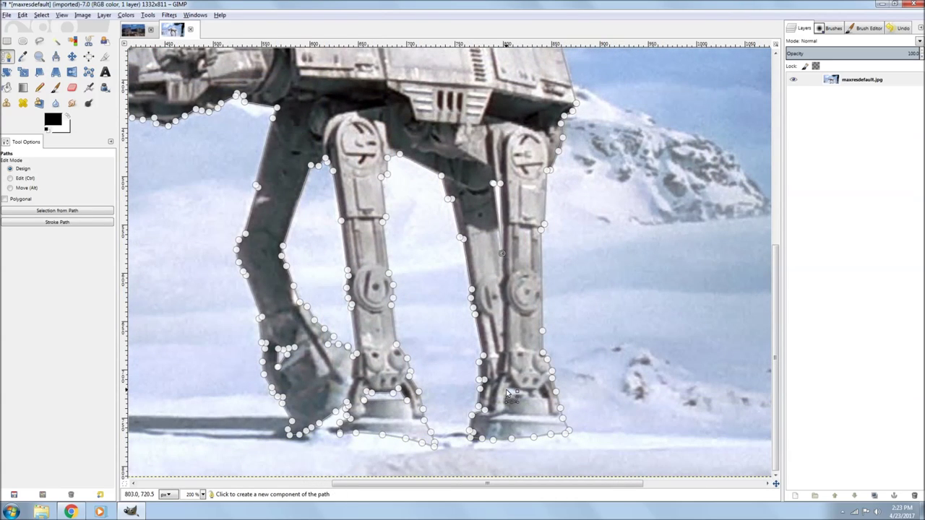
pyautogui.click(508, 392)
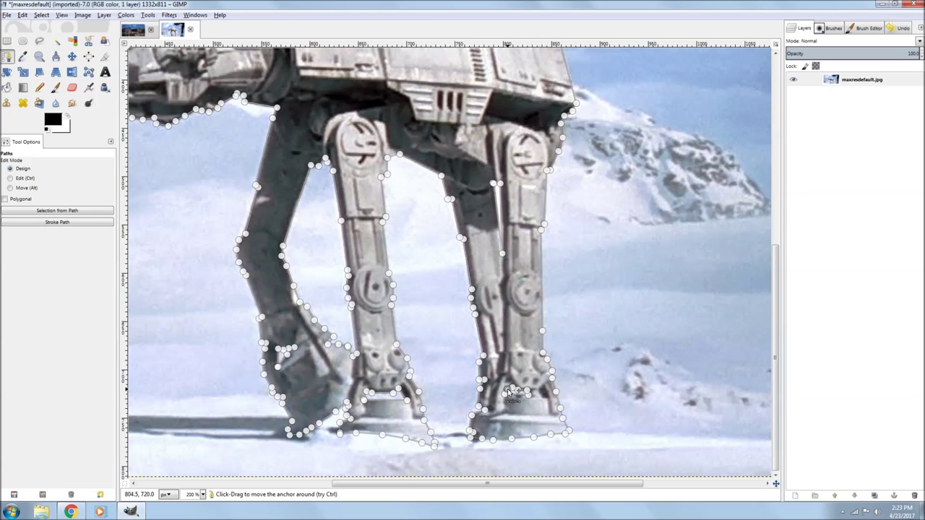
pyautogui.moveTo(291, 313); pyautogui.dragTo(355, 325)
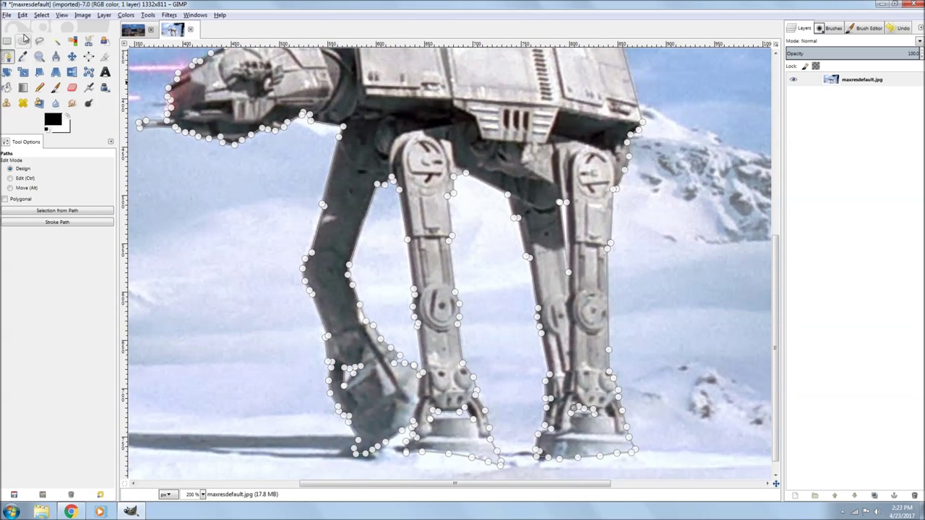
# - Convert the traced path to a selection and cut the walker to the clipboard
pyautogui.click(40, 15)
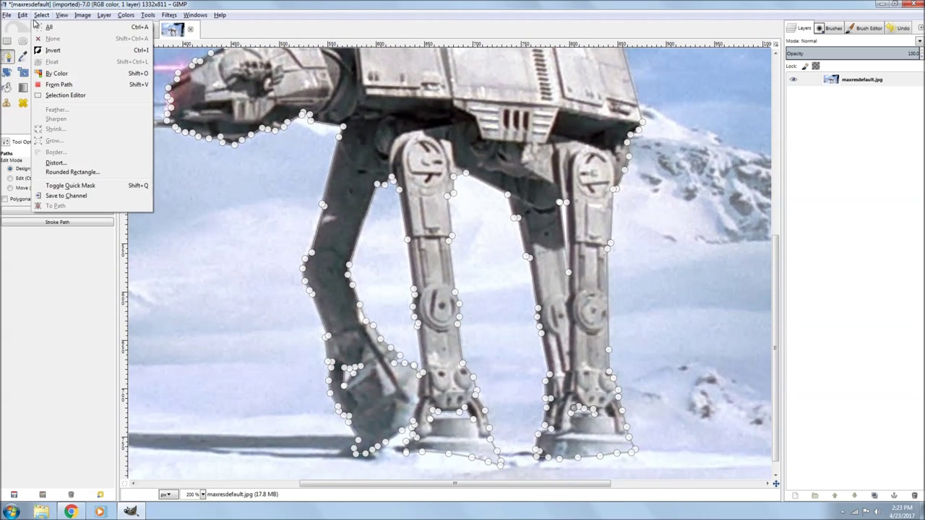
pyautogui.click(54, 86)
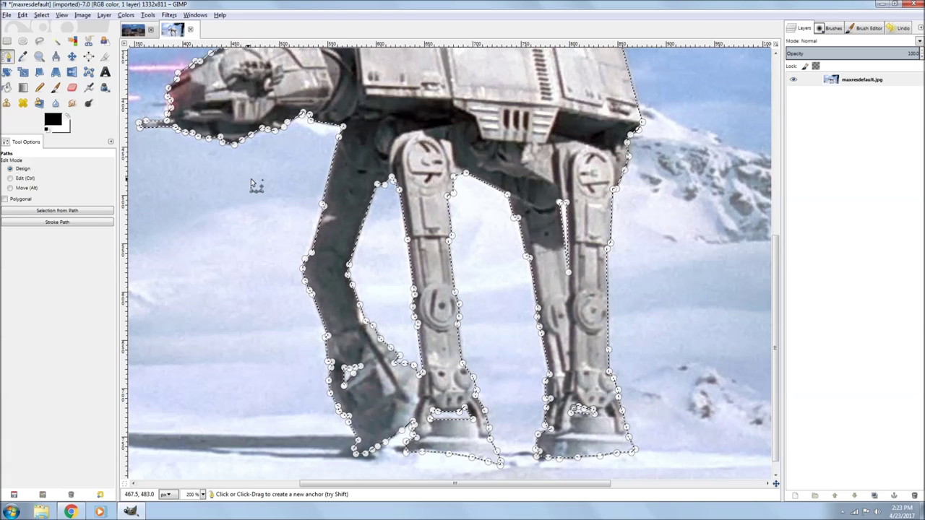
pyautogui.moveTo(252, 184); pyautogui.dragTo(261, 287)
pyautogui.rightClick(415, 154)
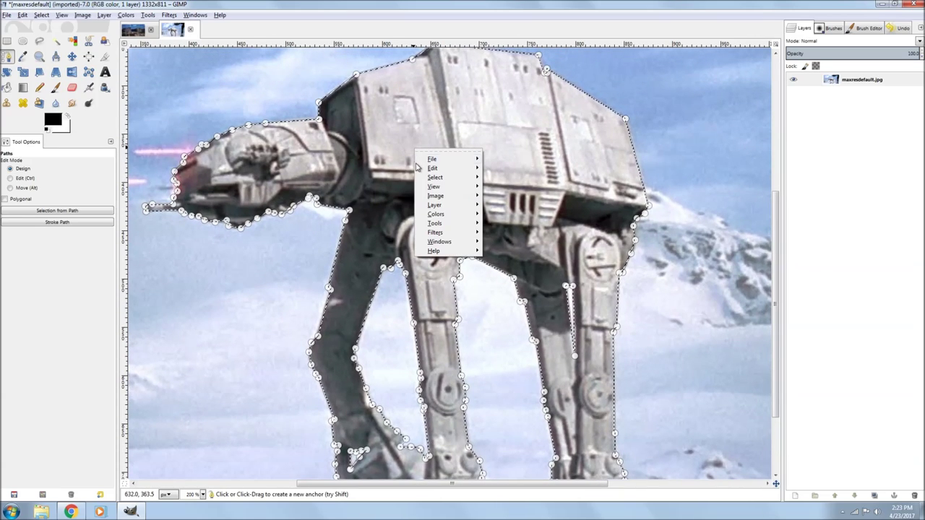
pyautogui.moveTo(433, 168)
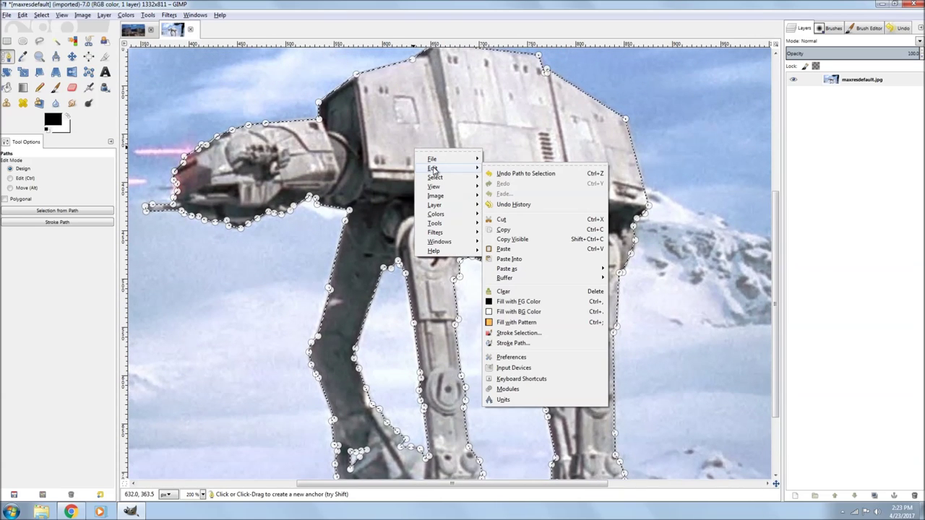
pyautogui.click(500, 219)
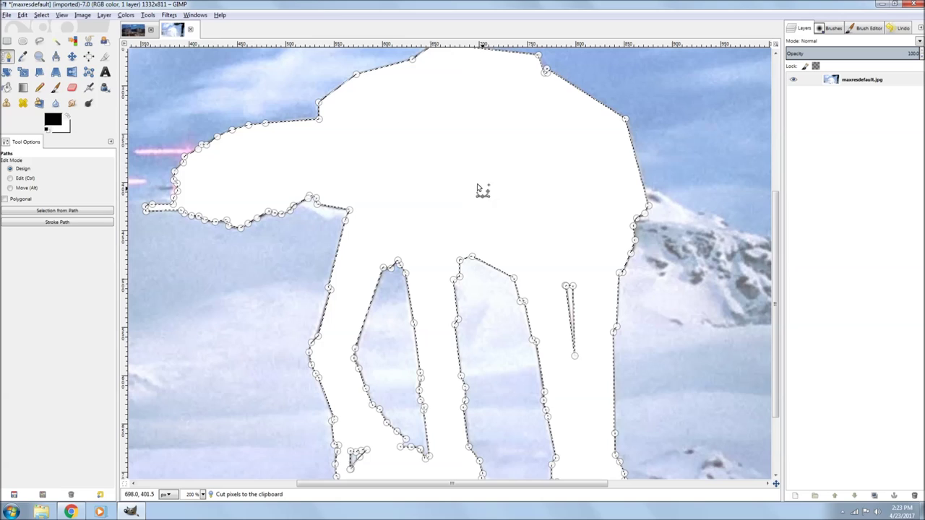
# - Paste the walker into the Berlin ruins photo as a floating selection
pyautogui.hotkey('alt', '1')
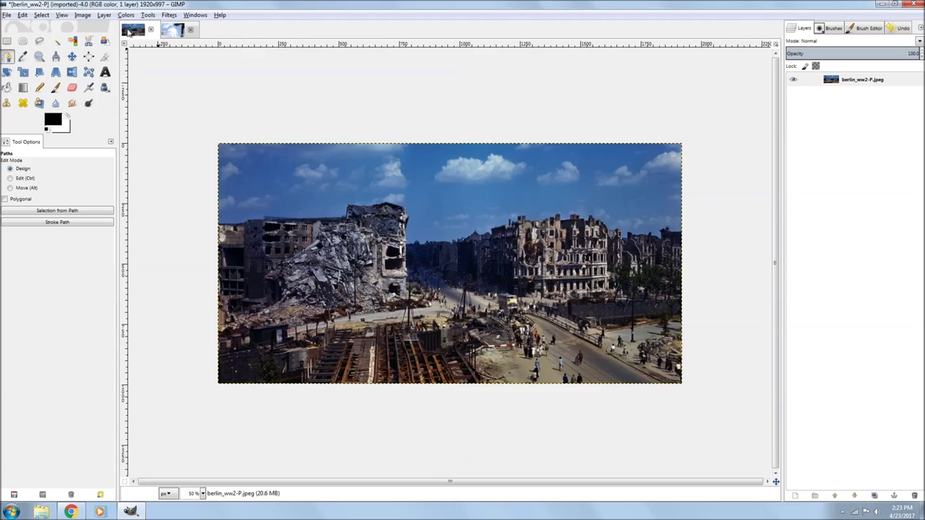
pyautogui.rightClick(344, 230)
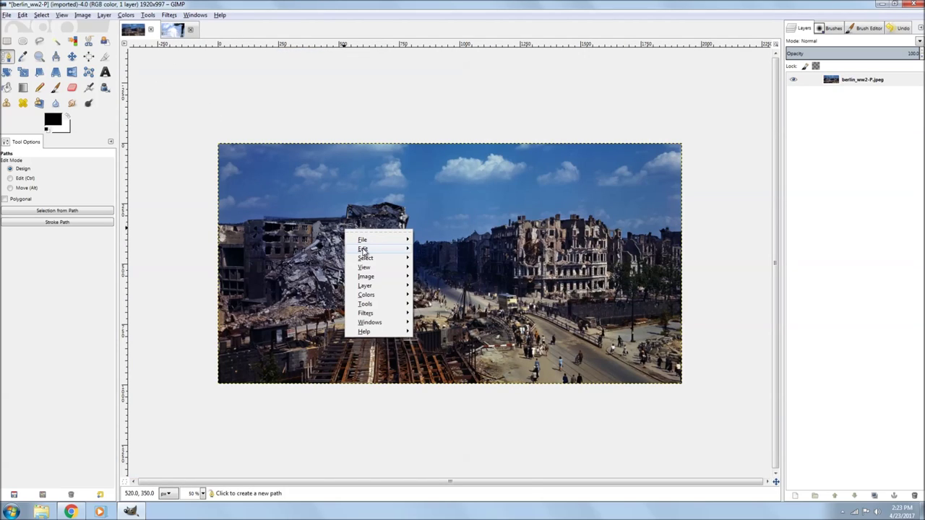
pyautogui.moveTo(364, 250)
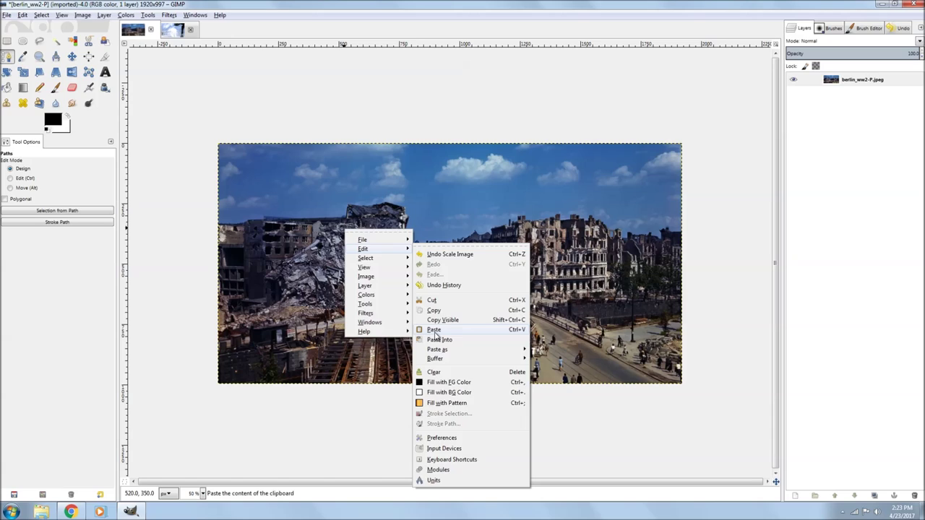
pyautogui.click(435, 331)
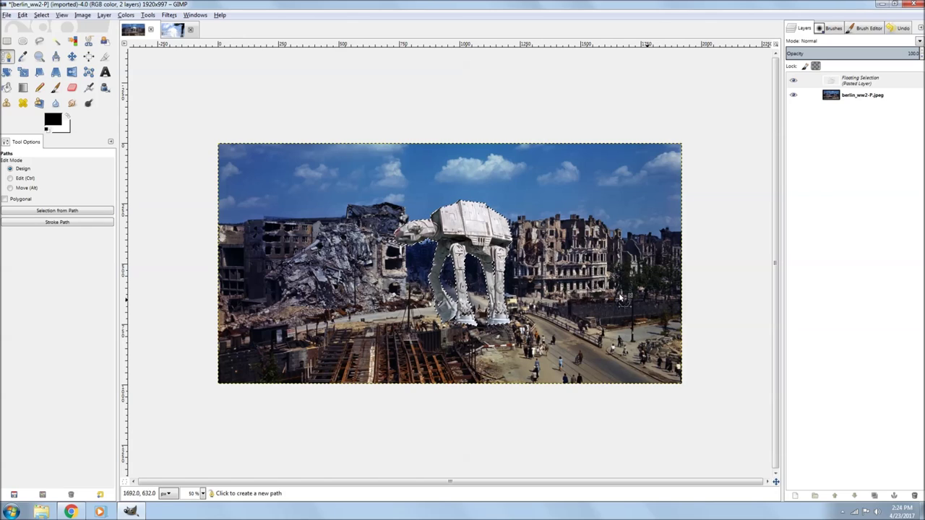
# - Apply Brightness-Contrast to the pasted walker with brightness -89 and contrast 15
pyautogui.click(126, 15)
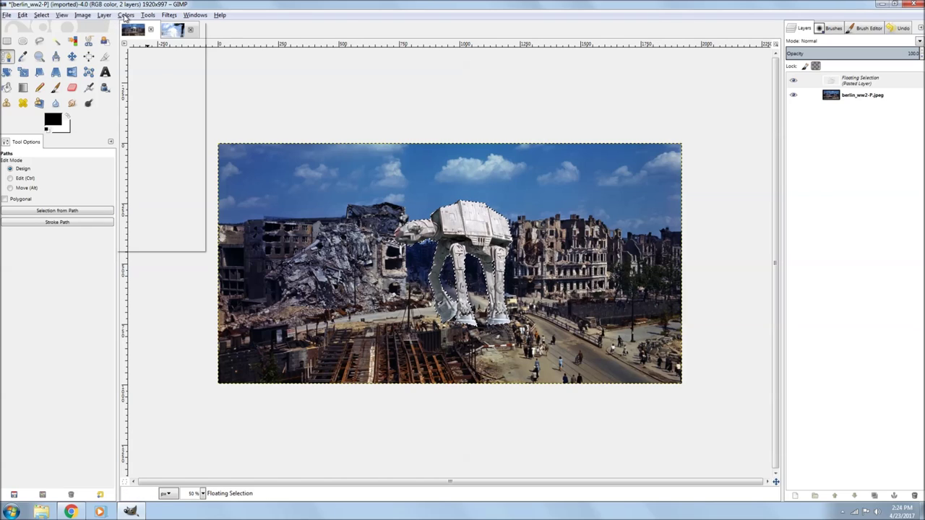
pyautogui.click(142, 63)
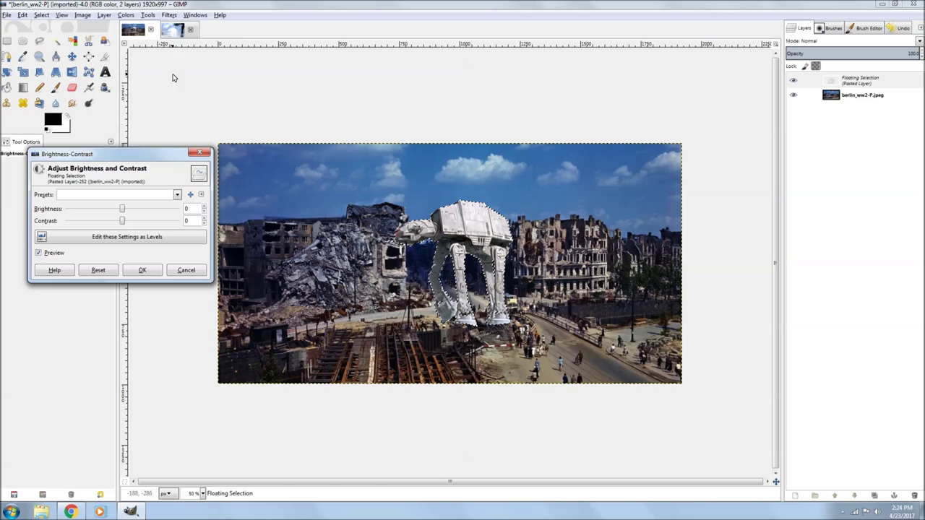
pyautogui.moveTo(122, 210); pyautogui.dragTo(85, 208)
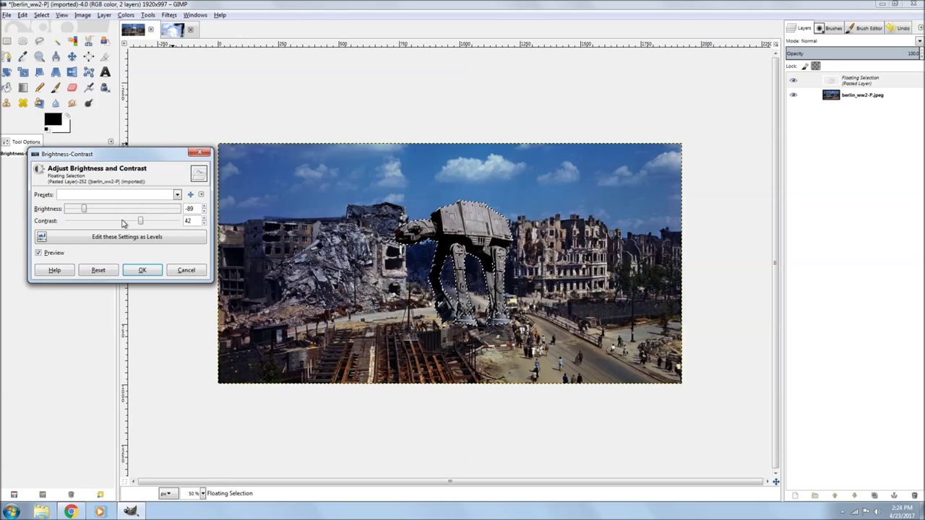
pyautogui.moveTo(138, 225); pyautogui.dragTo(129, 224)
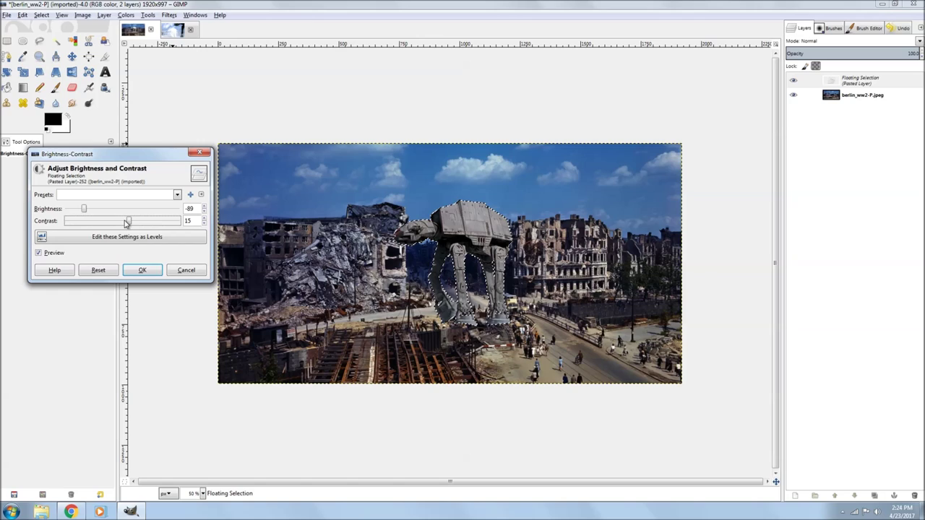
# - Confirm the brightness-contrast change and move the walker right among the ruined buildings
pyautogui.click(142, 271)
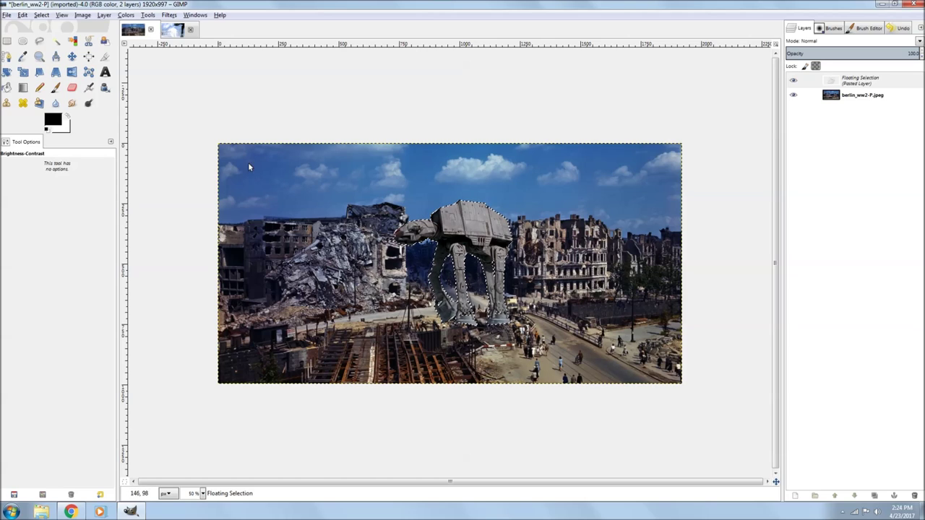
pyautogui.click(71, 56)
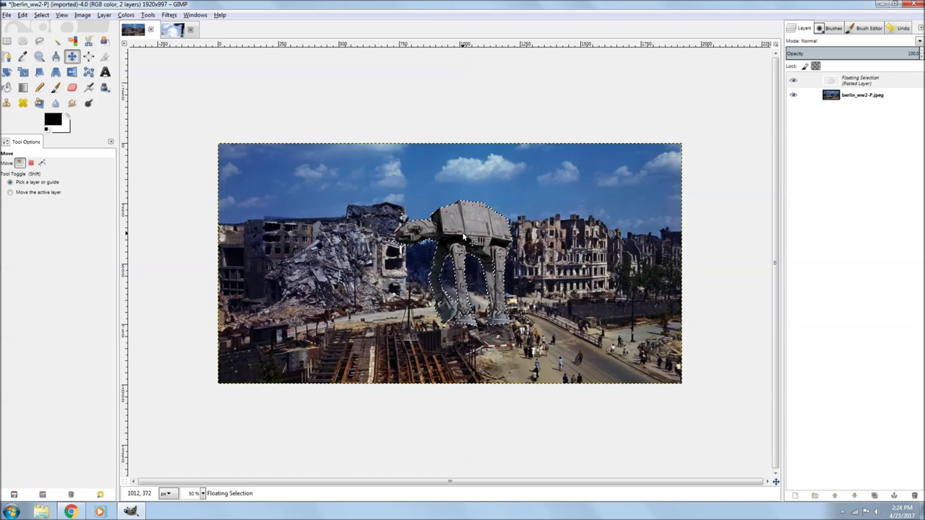
pyautogui.moveTo(463, 235); pyautogui.dragTo(584, 214)
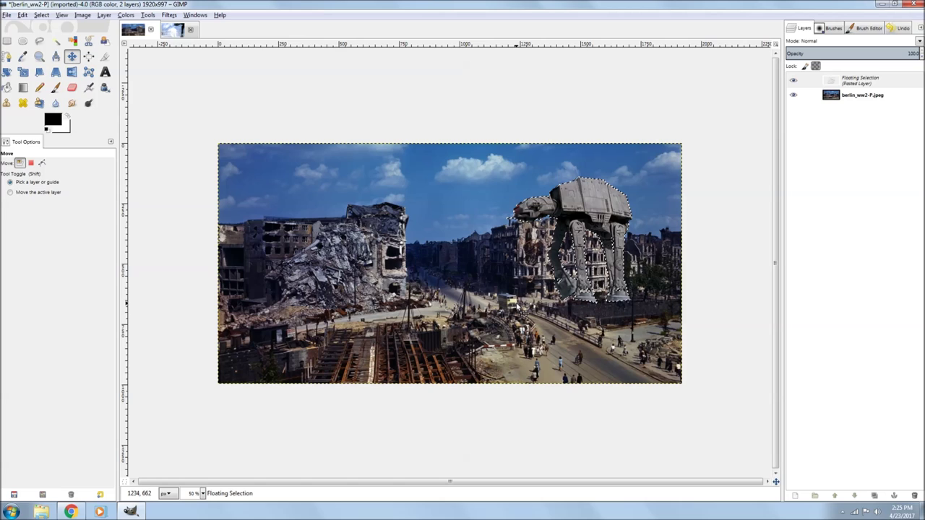
# - Zoom to 200% on the walker's legs and lower its layer opacity to about 30.7
pyautogui.hscroll(5, 227, 456)
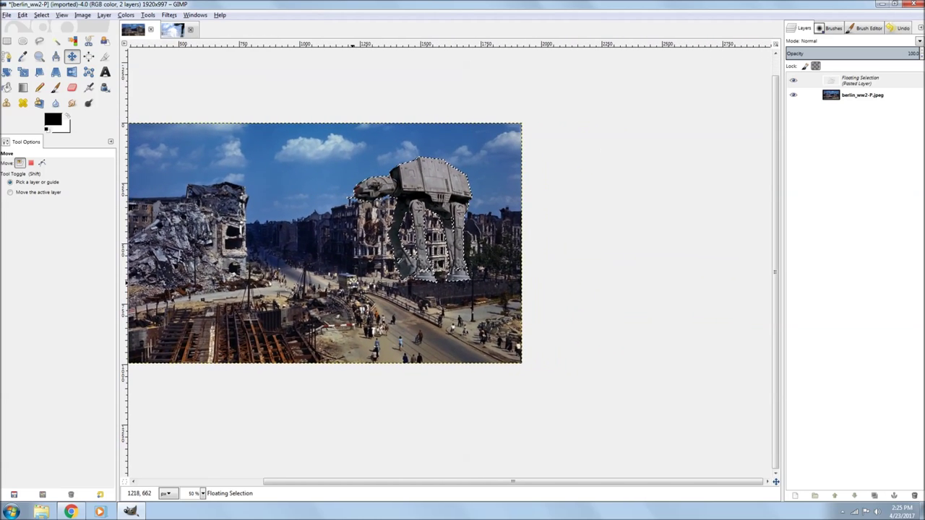
pyautogui.click(202, 494)
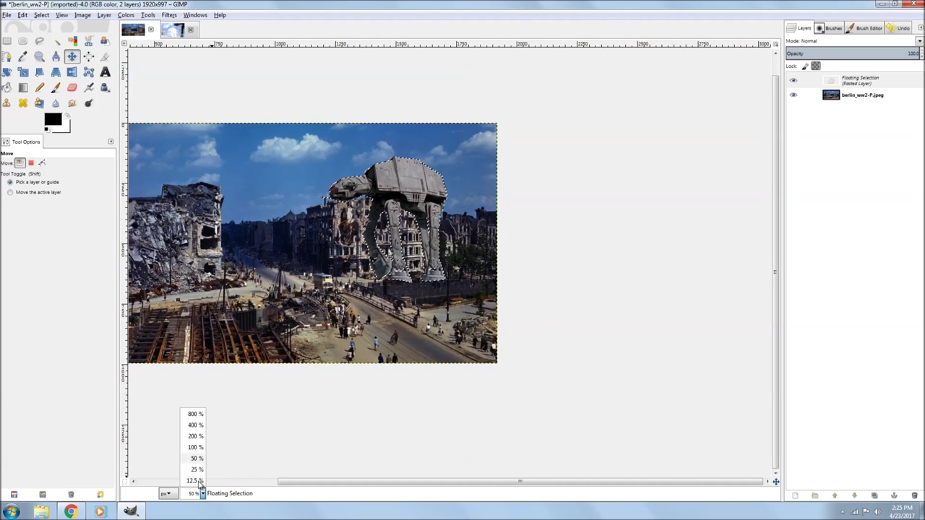
pyautogui.click(194, 436)
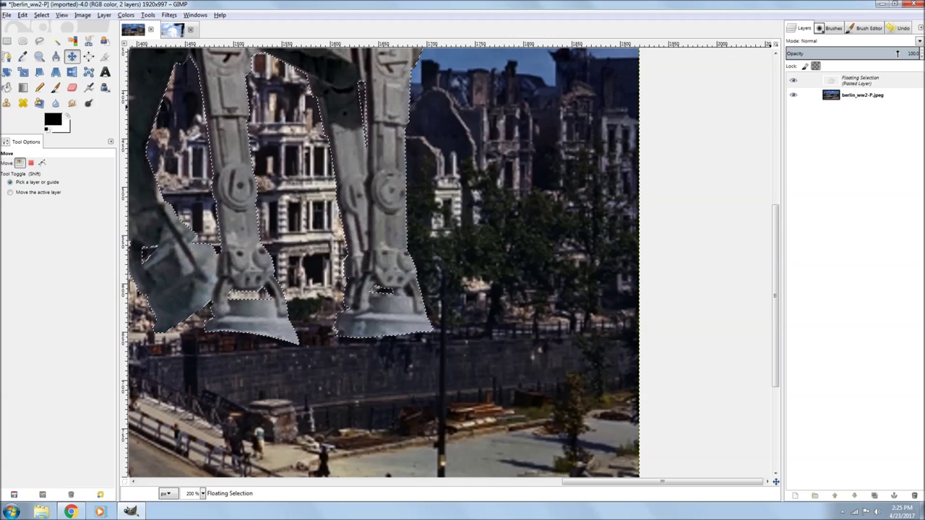
pyautogui.moveTo(899, 54); pyautogui.dragTo(828, 56)
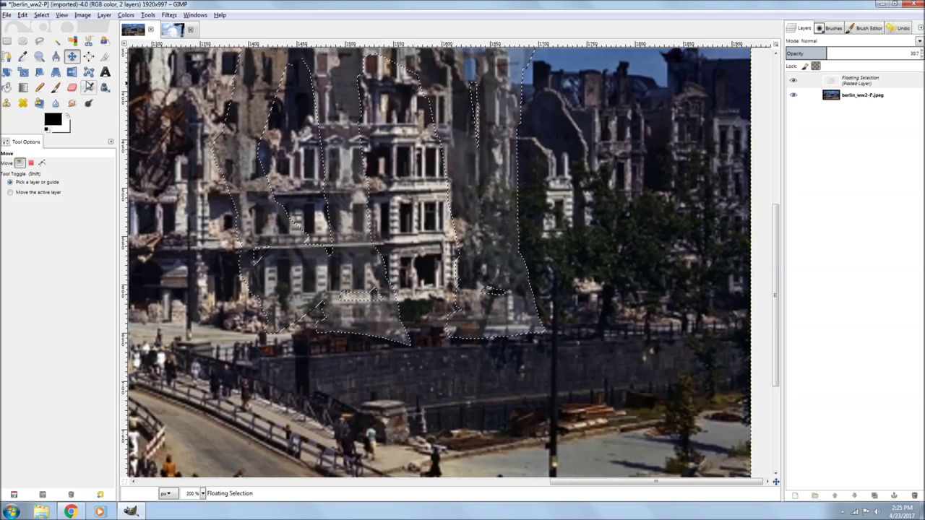
# - Erase part of a lower leg and switch the Eraser to the 2. Hardness 100 brush
pyautogui.click(71, 87)
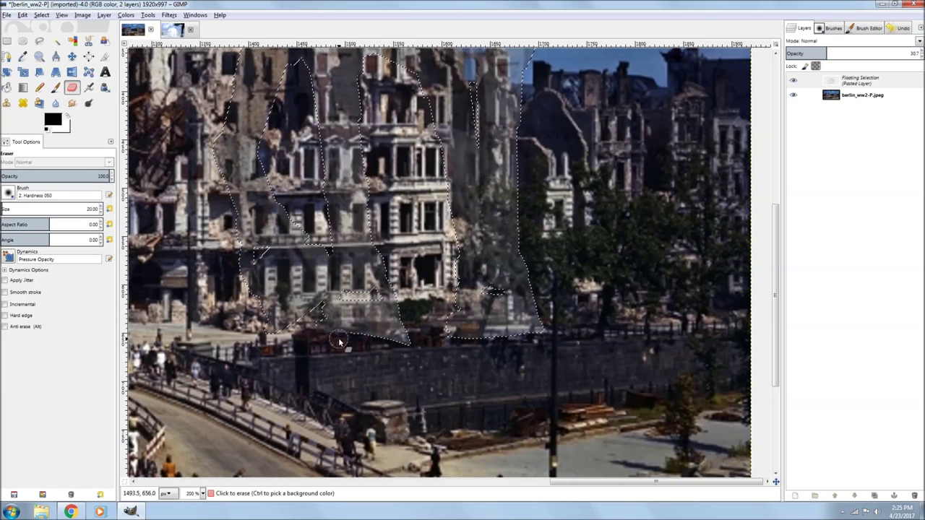
pyautogui.click(405, 338)
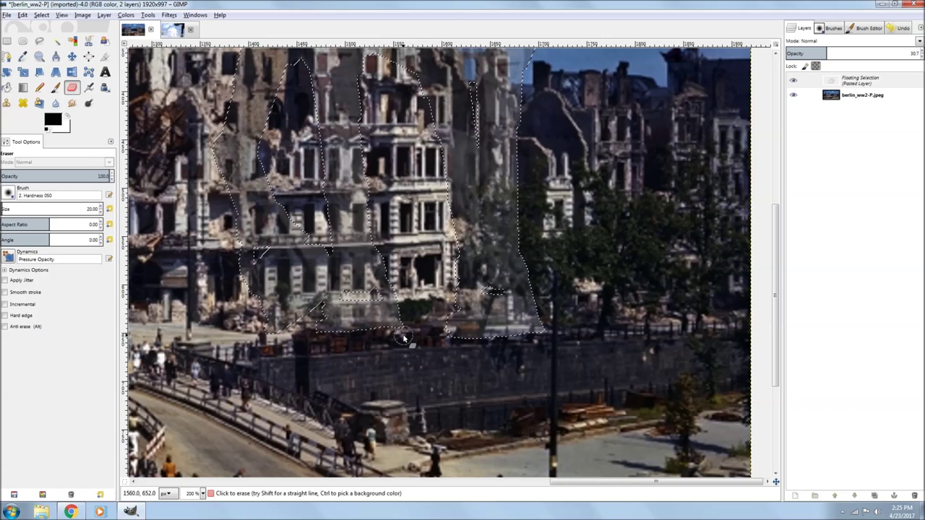
pyautogui.click(829, 27)
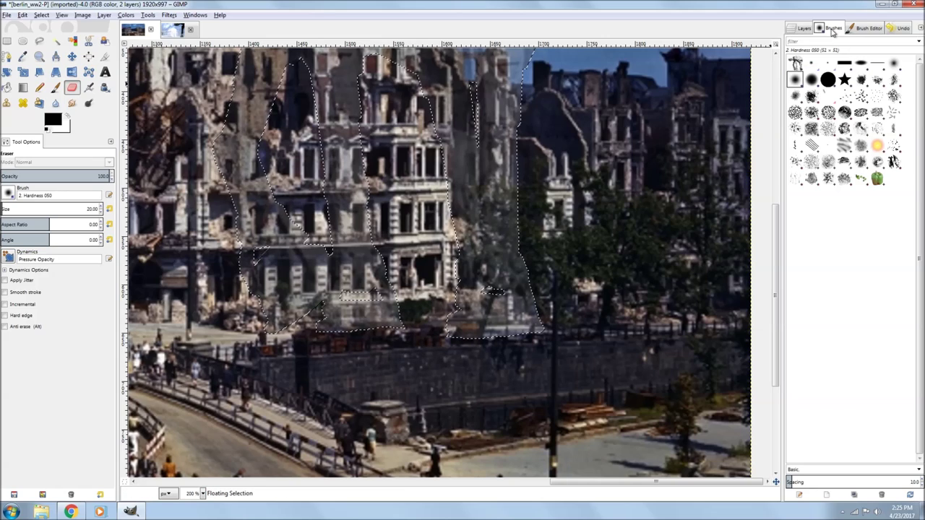
pyautogui.click(827, 79)
pyautogui.click(801, 28)
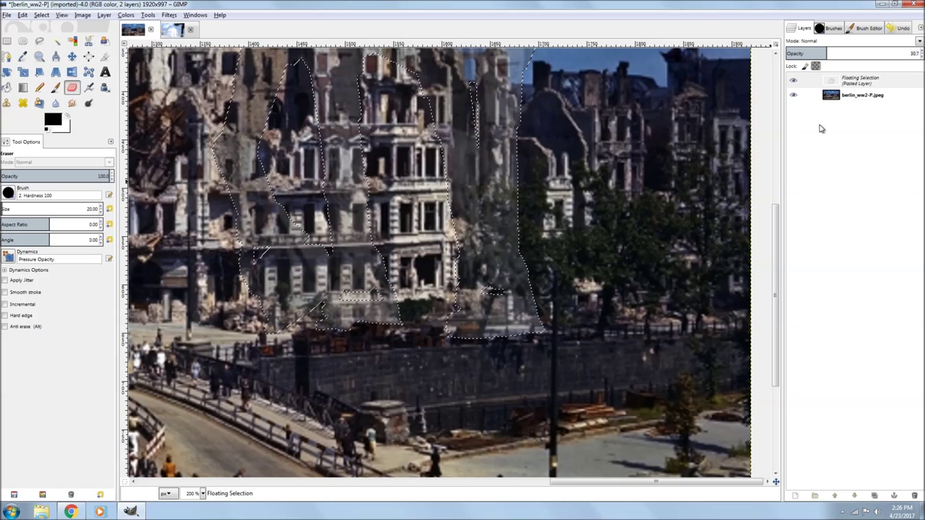
# - Undo back to the first eraser stroke and restore the walker layer to 100 opacity
pyautogui.moveTo(832, 55); pyautogui.dragTo(919, 55)
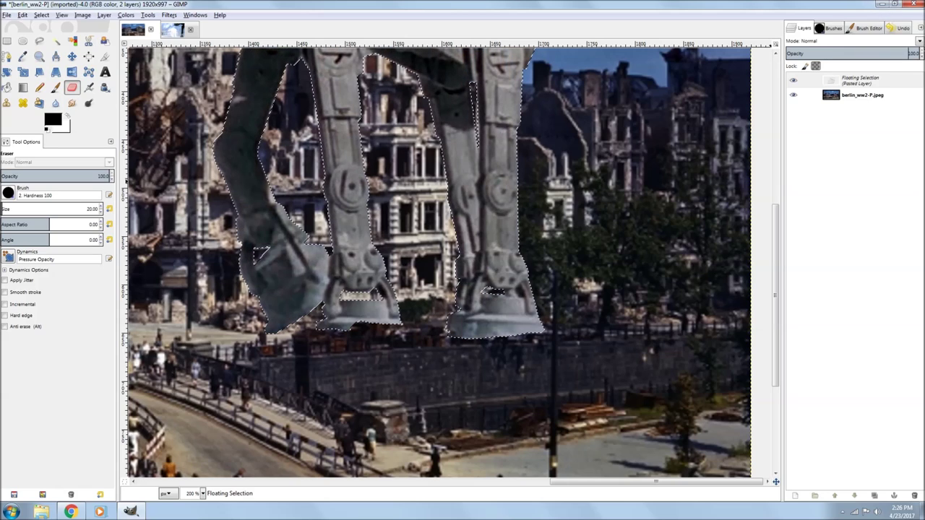
pyautogui.click(898, 27)
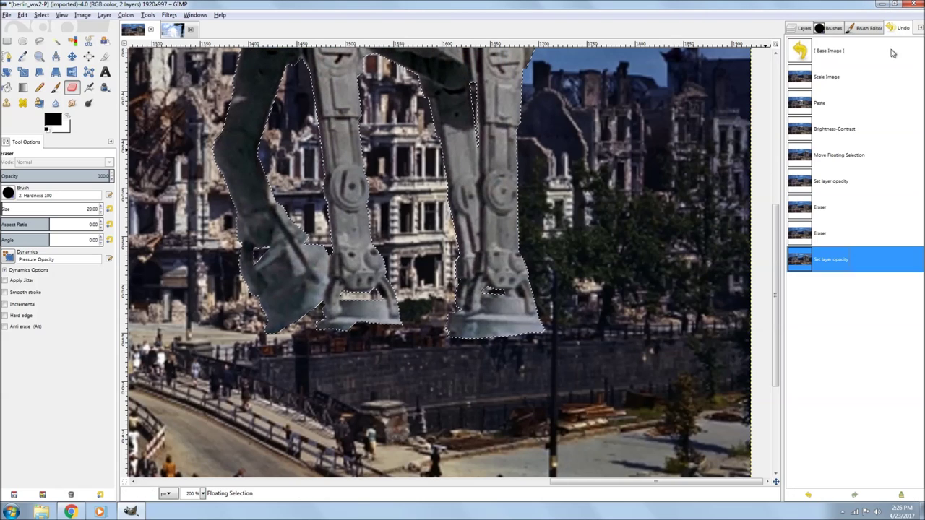
pyautogui.click(808, 496)
pyautogui.click(808, 496)
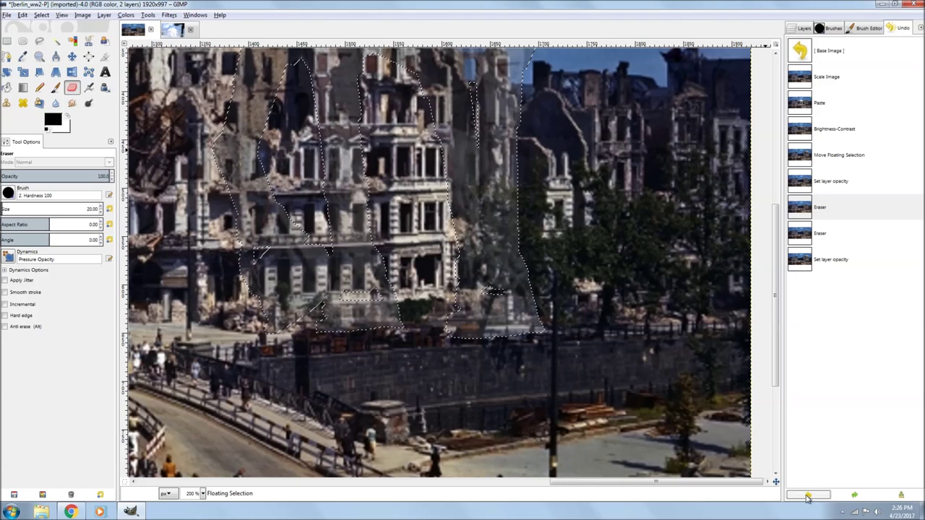
pyautogui.click(804, 29)
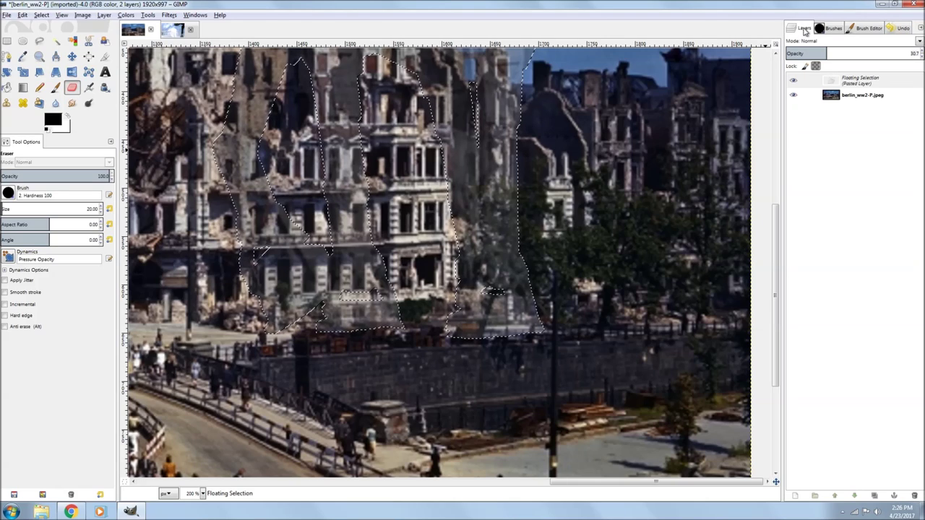
pyautogui.moveTo(845, 56); pyautogui.dragTo(919, 56)
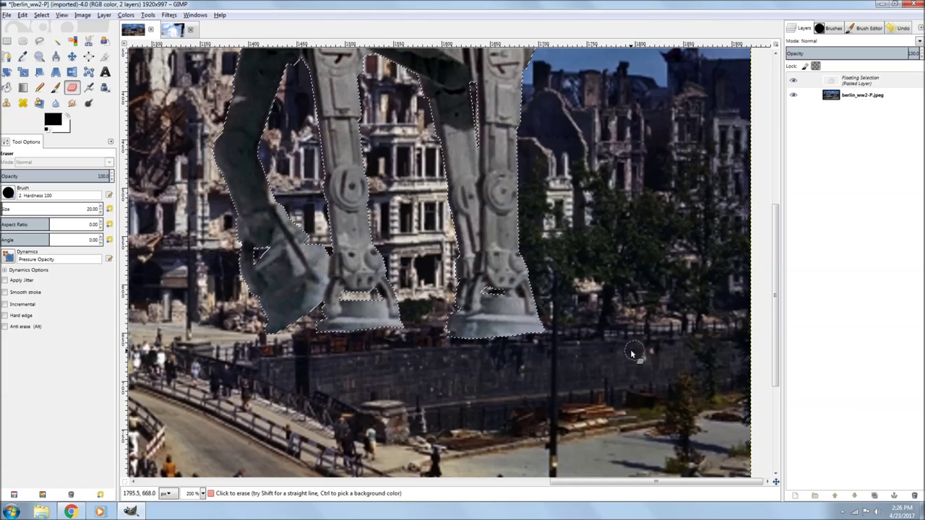
pyautogui.click(203, 494)
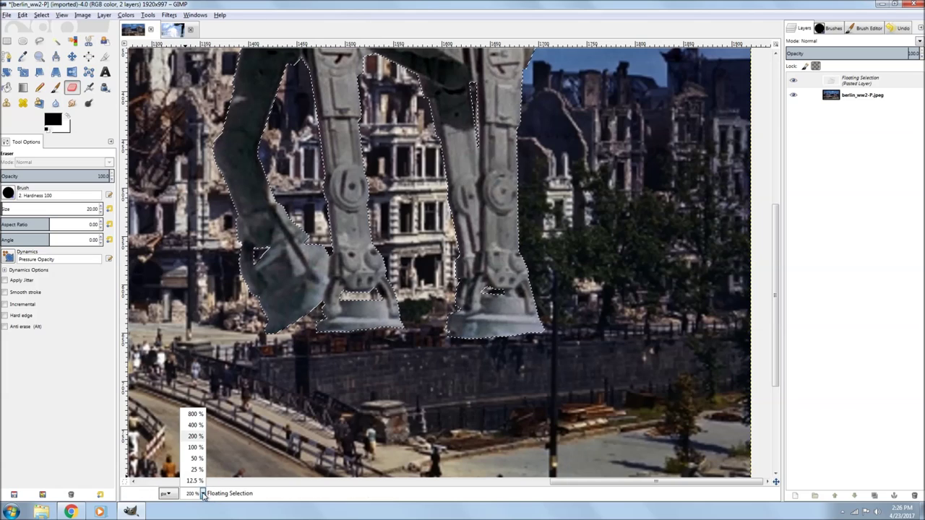
# - At 50% zoom, rotate the pasted AT-AT by 0.97 degrees so it stands level
pyautogui.click(195, 458)
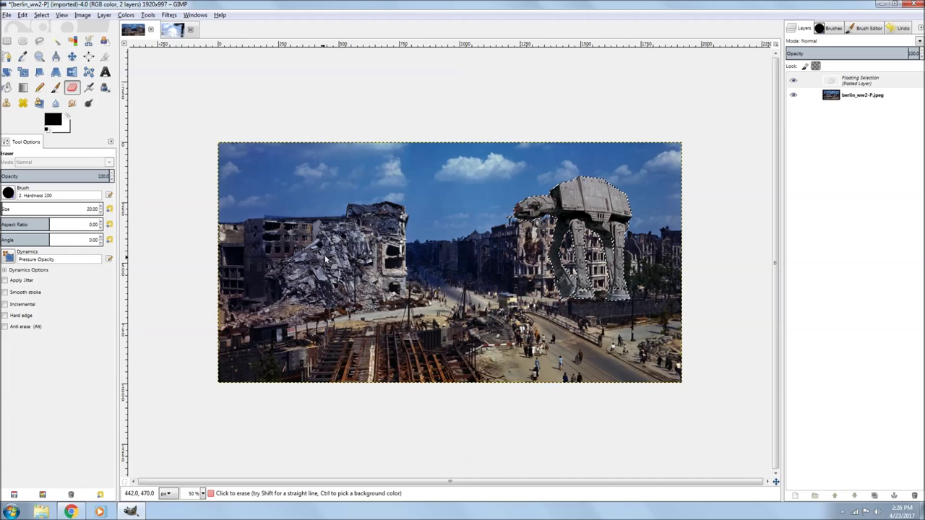
pyautogui.click(7, 72)
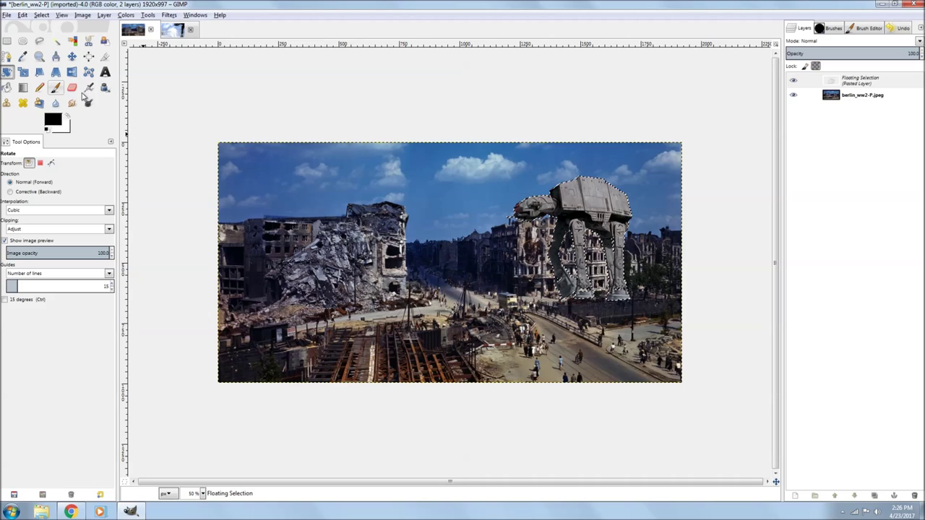
pyautogui.rightClick(583, 214)
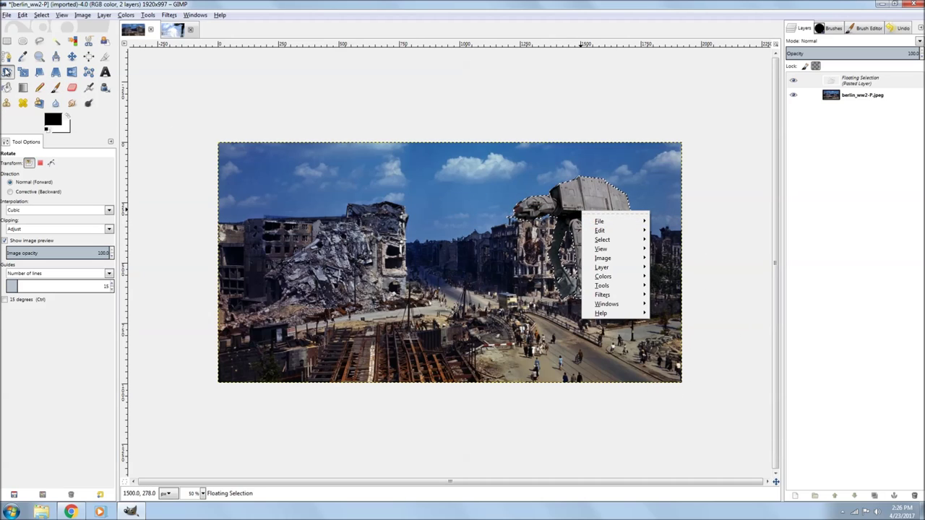
pyautogui.press('Escape')
pyautogui.click(615, 287)
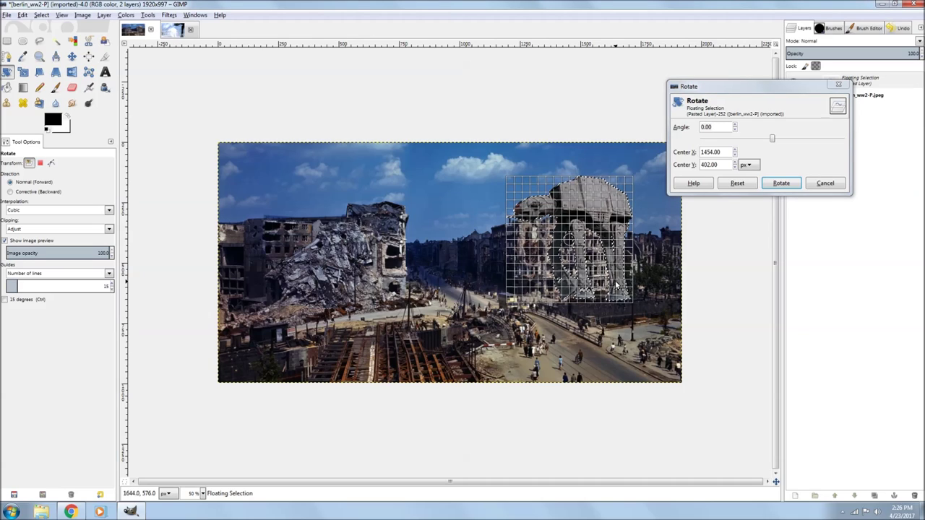
pyautogui.moveTo(615, 287); pyautogui.dragTo(686, 259)
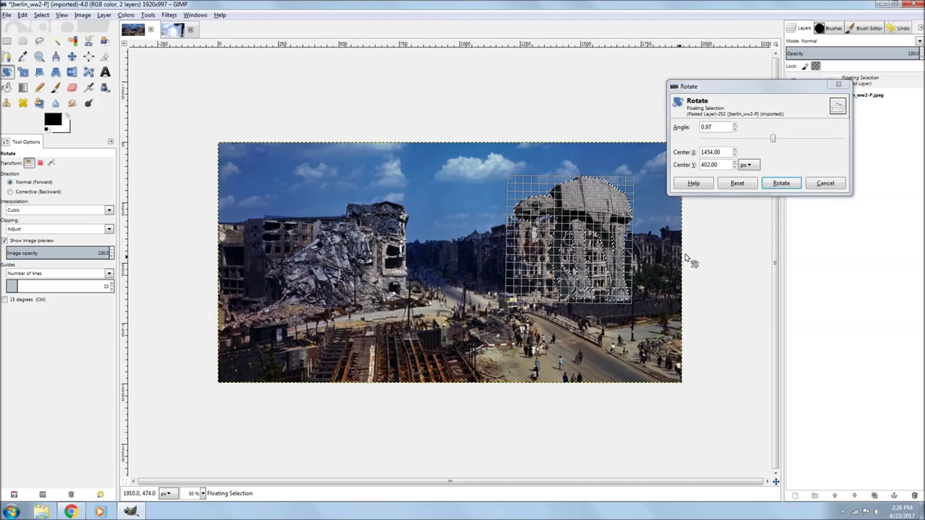
pyautogui.click(775, 186)
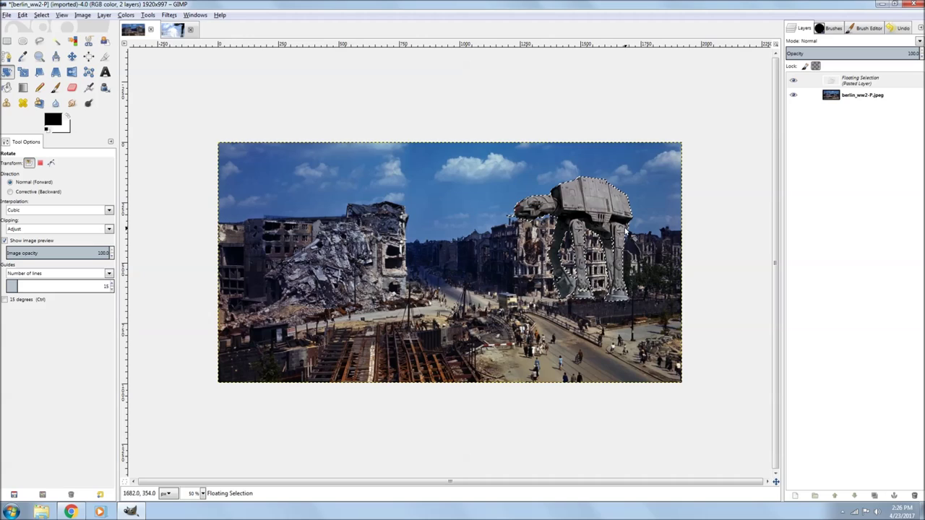
pyautogui.click(71, 58)
# - Nudge the floating AT-AT 8 px right and 2 px up among the ruins
pyautogui.click(576, 202)
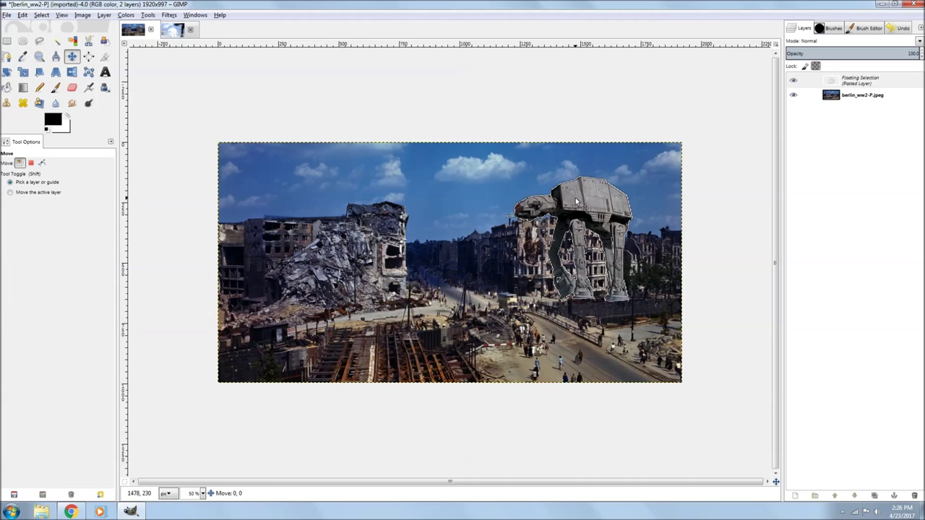
pyautogui.moveTo(576, 202); pyautogui.dragTo(577, 201)
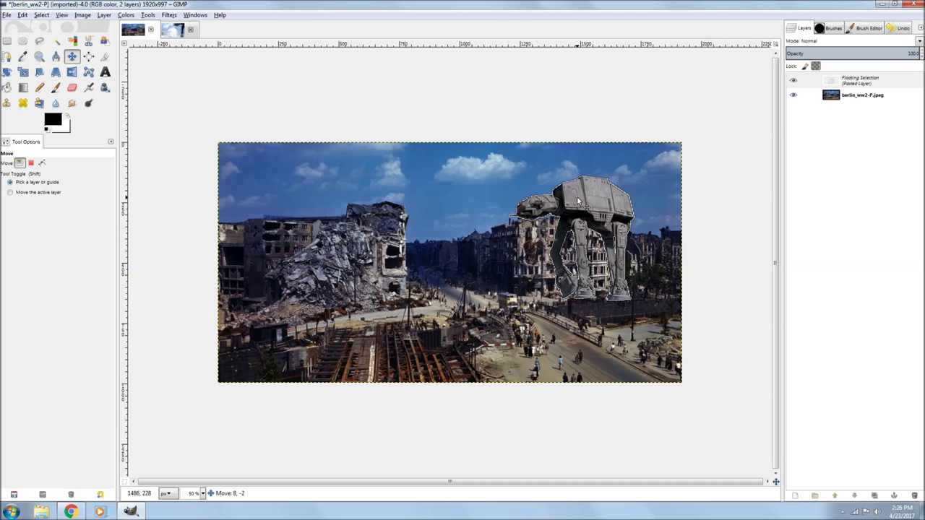
pyautogui.moveTo(578, 202); pyautogui.dragTo(579, 202)
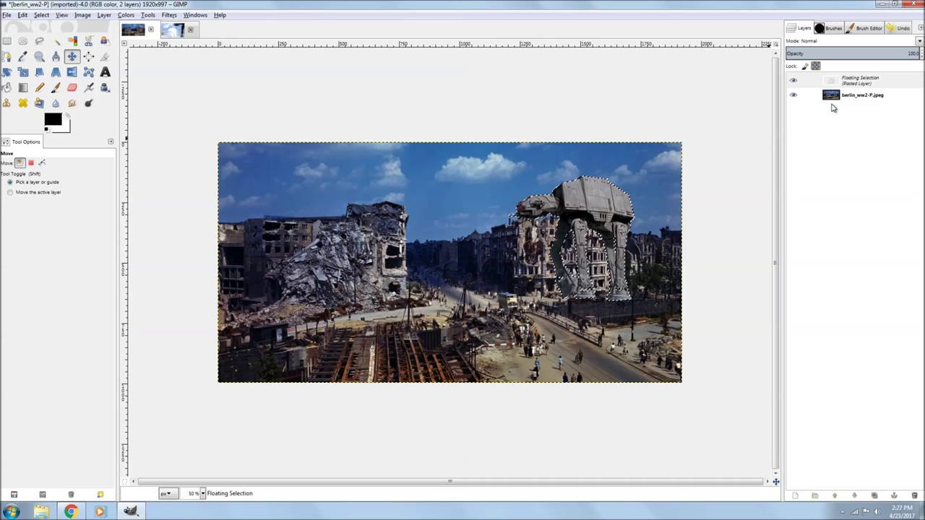
# - Scale the Floating Selection layer to 450 × 452 px, then move it 34 px down and 10 px left
pyautogui.rightClick(858, 81)
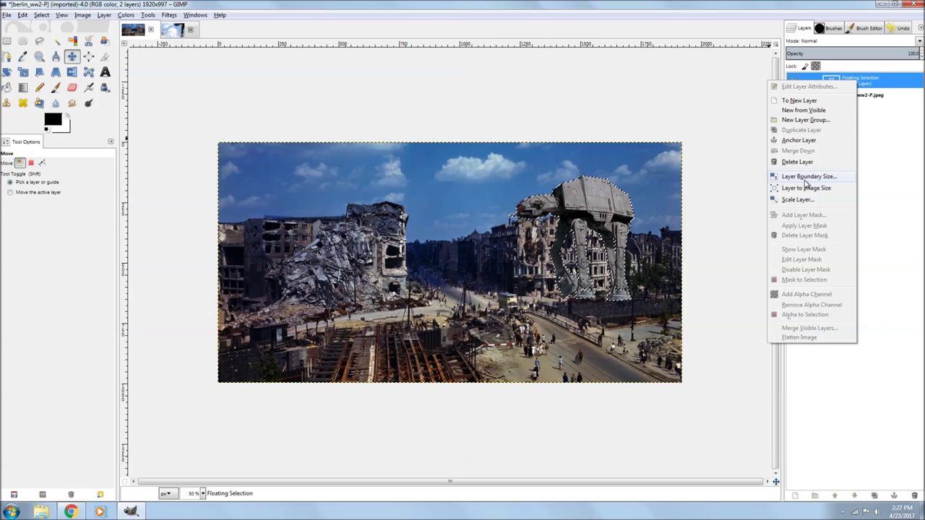
pyautogui.click(797, 201)
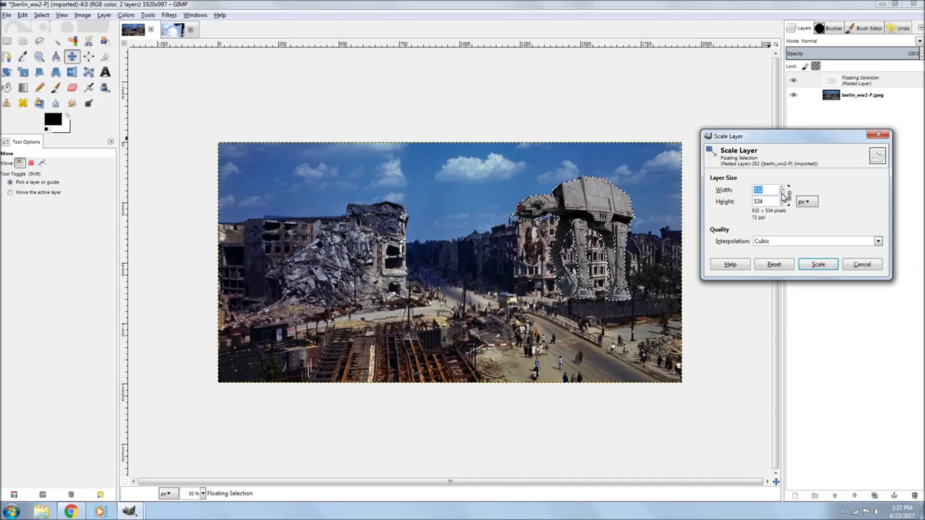
pyautogui.moveTo(783, 194); pyautogui.dragTo(784, 196)
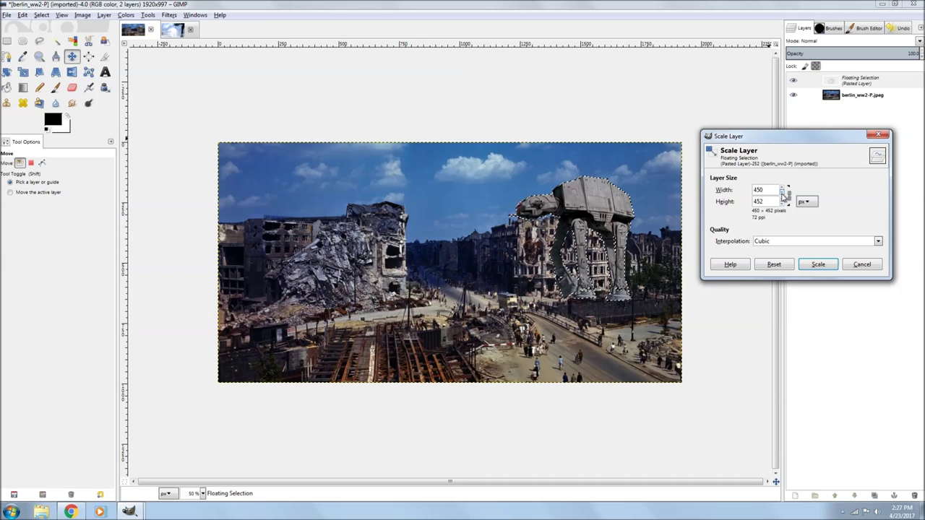
pyautogui.click(818, 264)
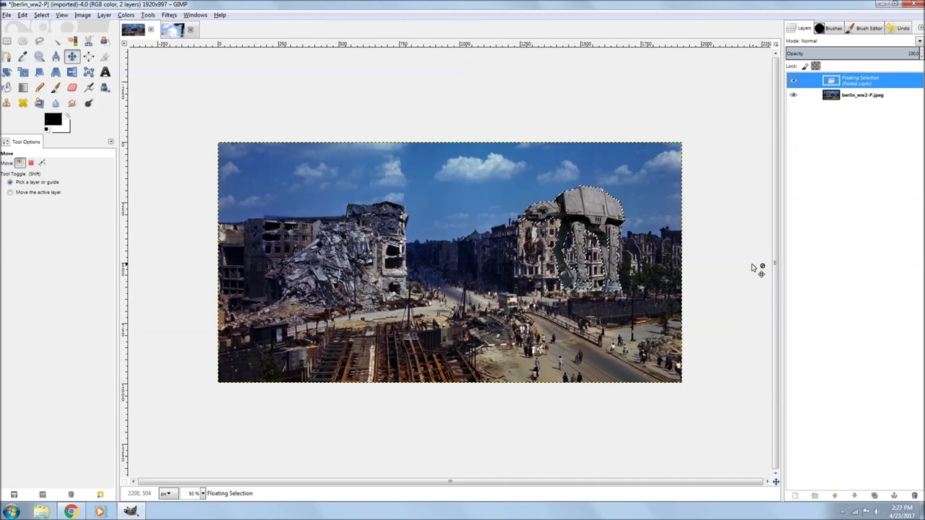
pyautogui.moveTo(594, 208); pyautogui.dragTo(592, 221)
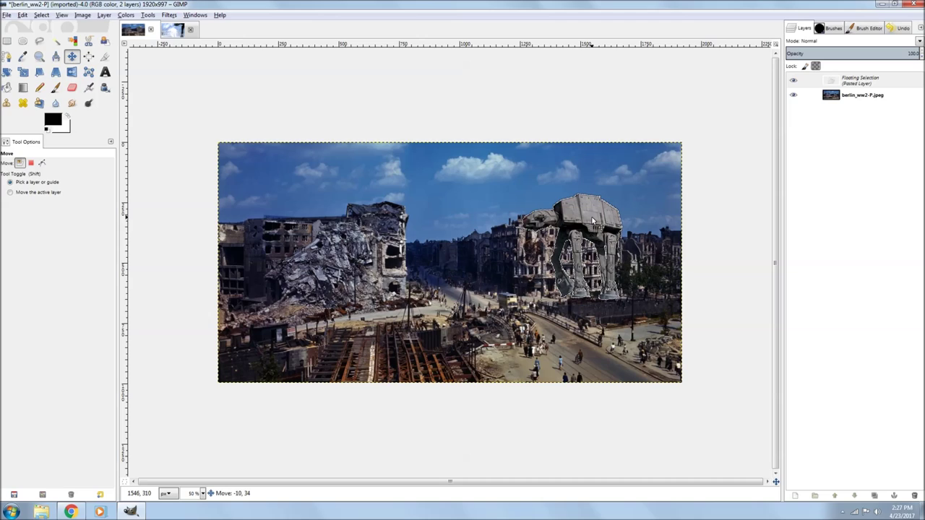
pyautogui.moveTo(593, 221); pyautogui.dragTo(593, 221)
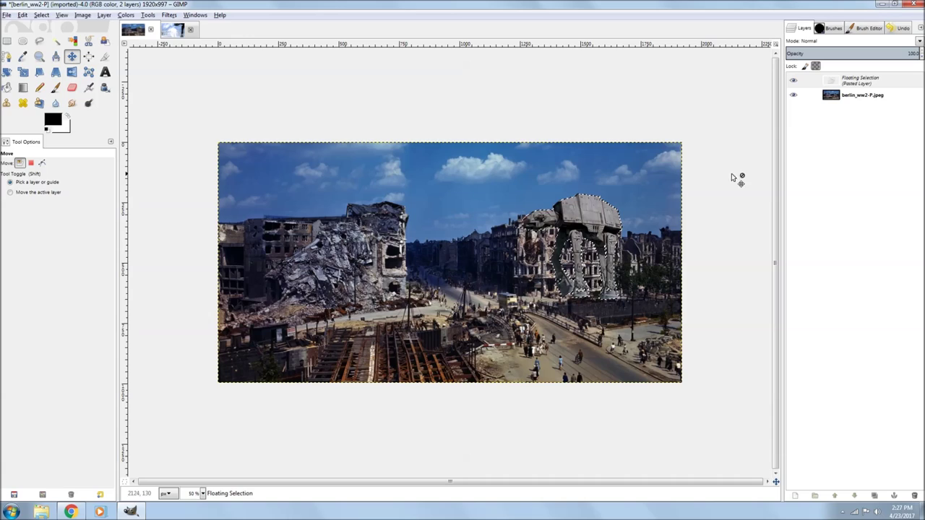
# - At 200% zoom, move the AT-AT right and down so its feet sit above the stone wall
pyautogui.click(71, 88)
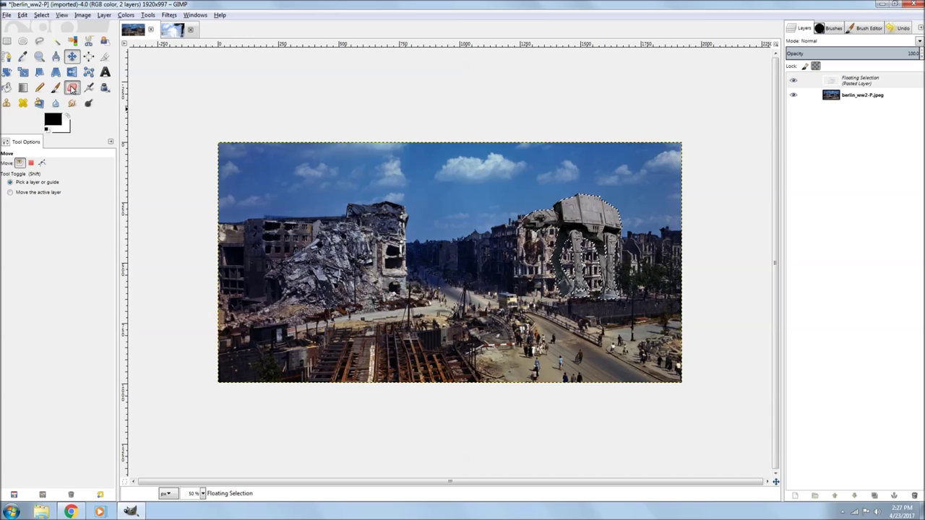
pyautogui.click(203, 494)
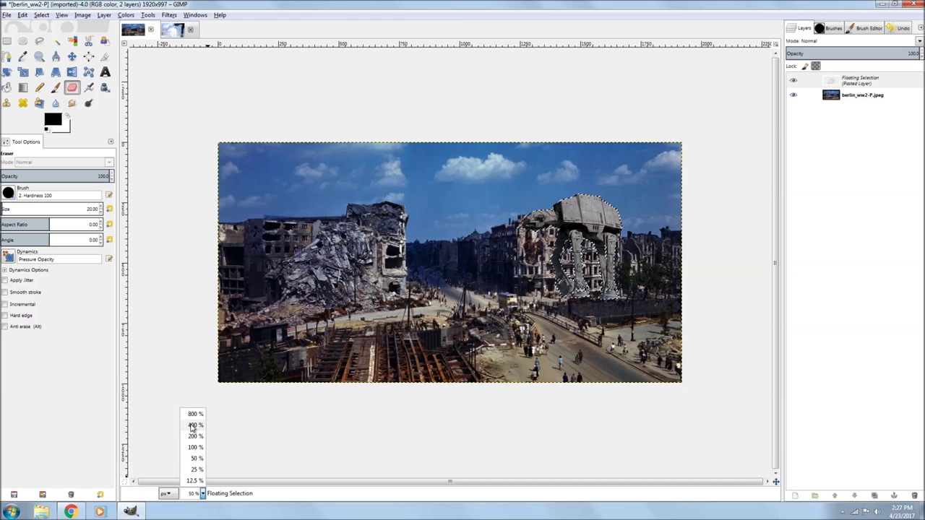
pyautogui.click(195, 437)
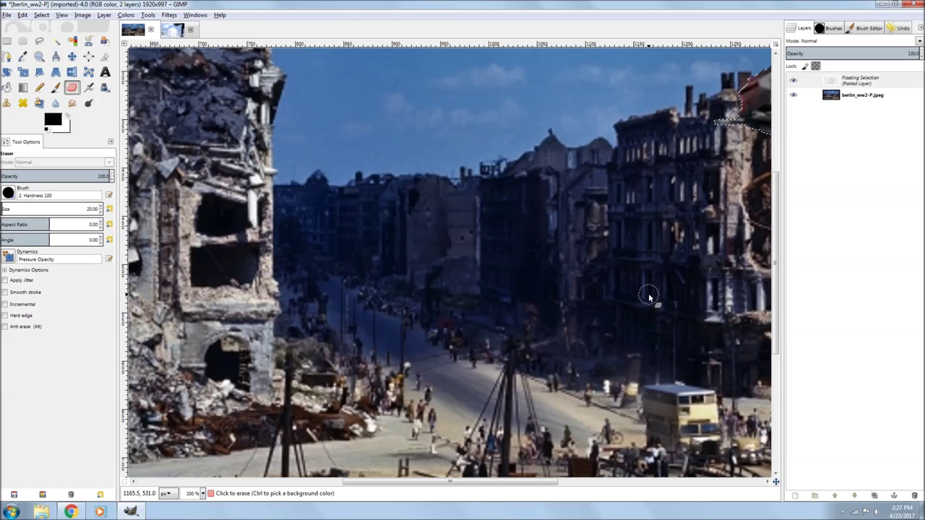
pyautogui.moveTo(650, 295); pyautogui.dragTo(159, 277)
pyautogui.scroll(-2, 339, 333)
pyautogui.hscroll(1, 339, 332)
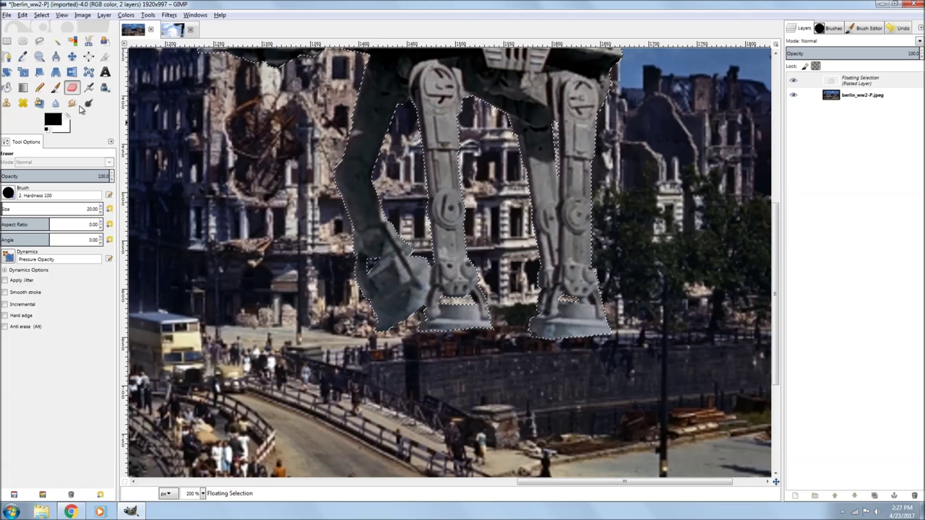
pyautogui.click(71, 56)
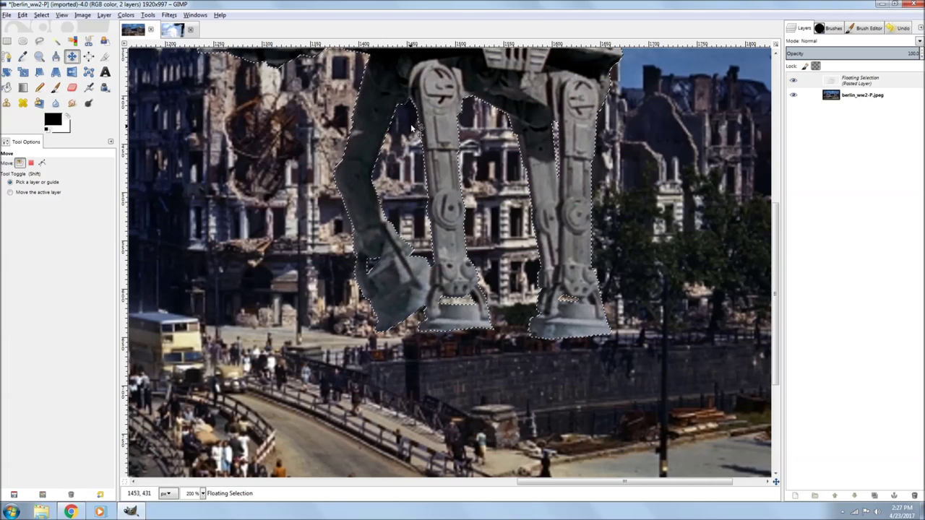
pyautogui.moveTo(437, 113); pyautogui.dragTo(452, 124)
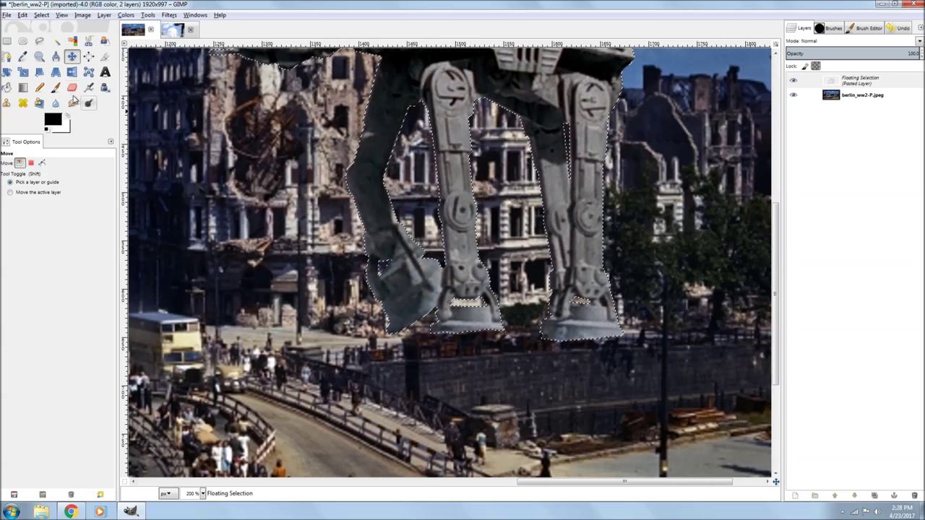
# - With the Eraser selected, set the AT-AT layer's opacity to 66.7
pyautogui.click(76, 85)
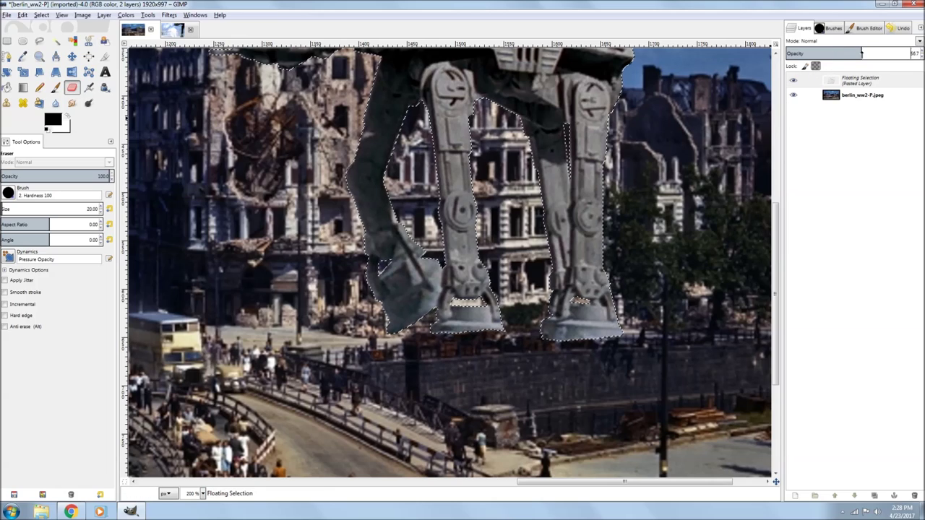
pyautogui.click(861, 53)
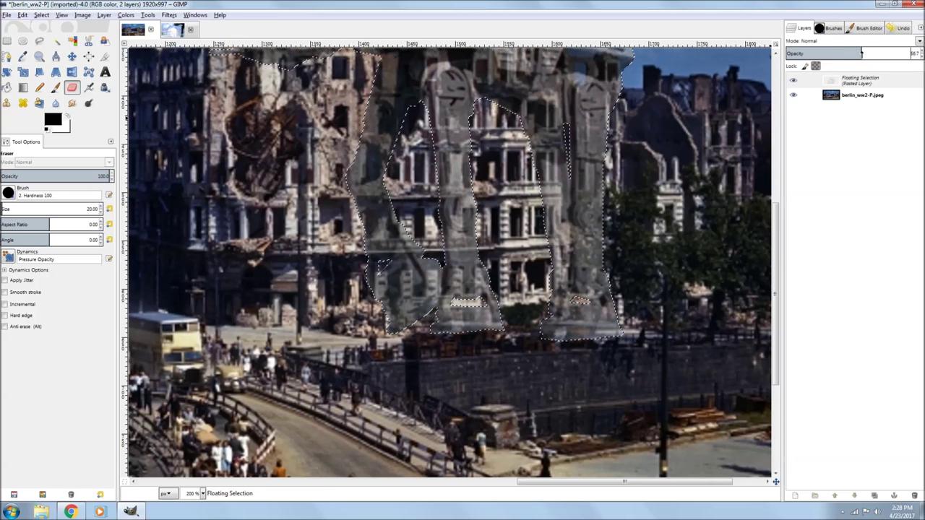
pyautogui.click(554, 347)
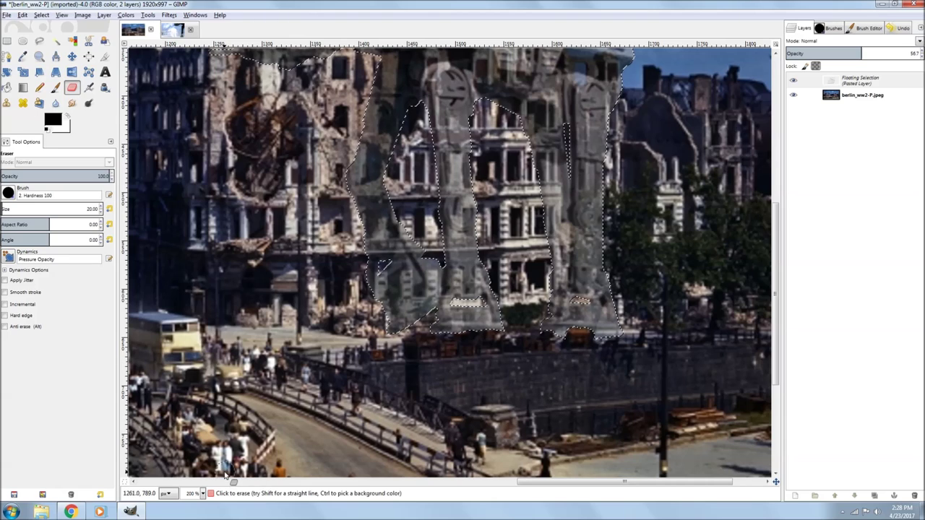
pyautogui.click(203, 494)
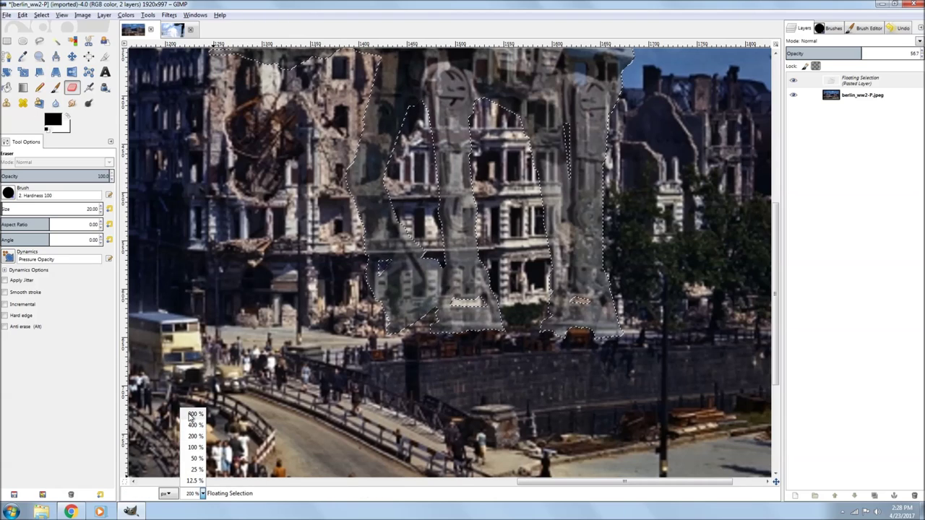
# - At 800% zoom, erase the AT-AT's leg edges where the trees overlap, using eraser size 4
pyautogui.click(194, 414)
pyautogui.hscroll(3, 586, 316)
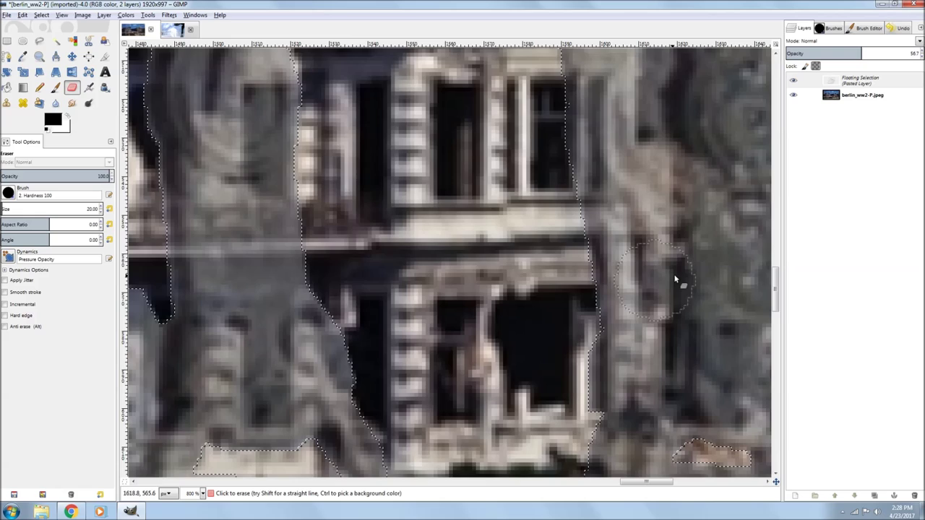
pyautogui.hscroll(10, 675, 278)
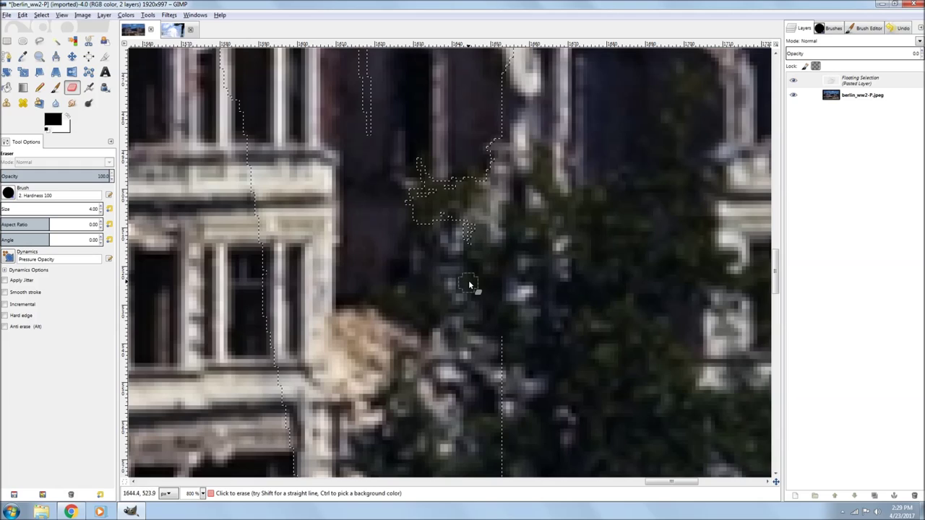
pyautogui.moveTo(485, 326)
pyautogui.mouseDown()
pyautogui.moveTo(502, 325)
pyautogui.moveTo(502, 364)
pyautogui.moveTo(478, 311)
pyautogui.mouseUp()
pyautogui.scroll(-3, 441, 293)
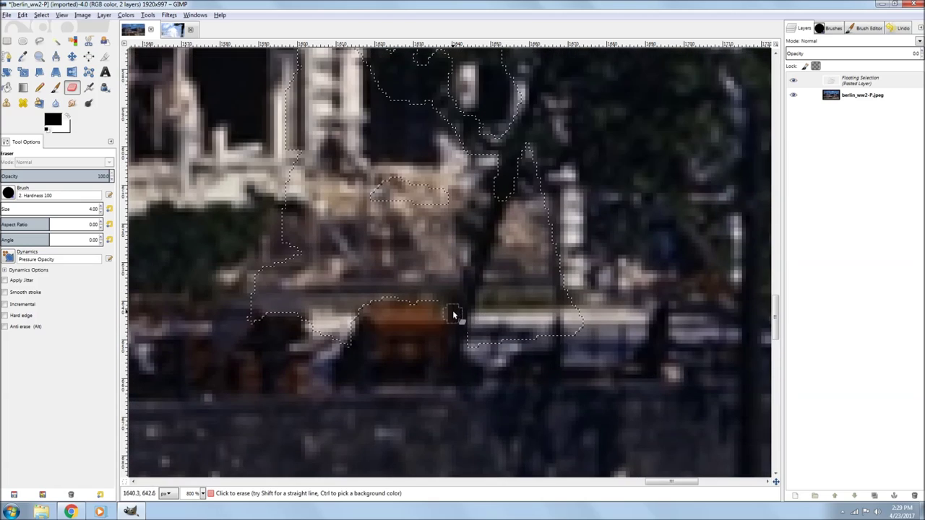
pyautogui.moveTo(464, 284)
pyautogui.mouseDown()
pyautogui.moveTo(519, 147)
pyautogui.moveTo(461, 340)
pyautogui.mouseUp()
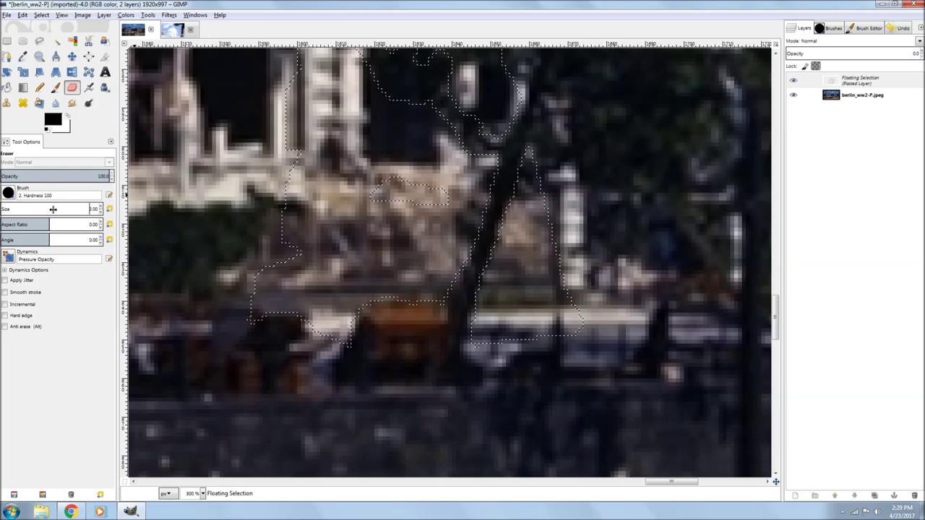
# - With a size 3 eraser, cut the walker away behind trunk and branches, then restore opacity to 100
pyautogui.press('[')
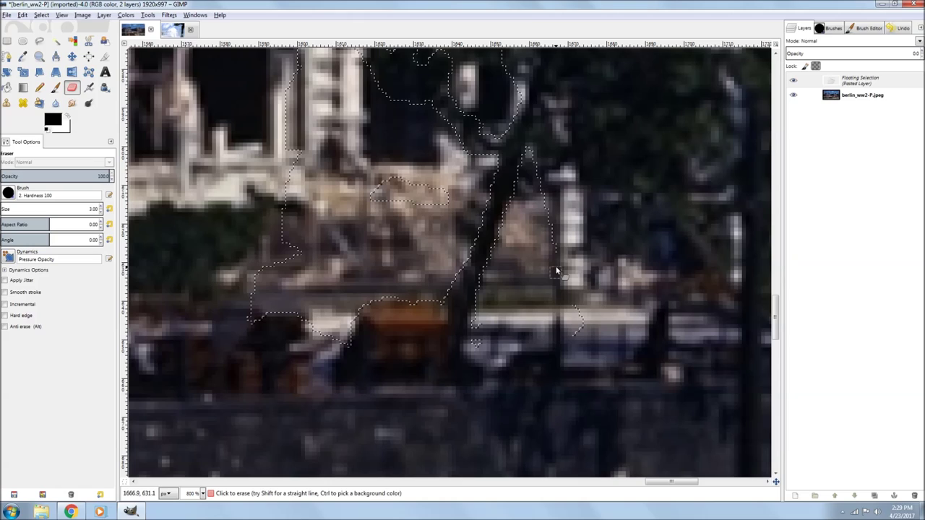
pyautogui.moveTo(558, 176); pyautogui.dragTo(557, 342)
pyautogui.scroll(5, 497, 372)
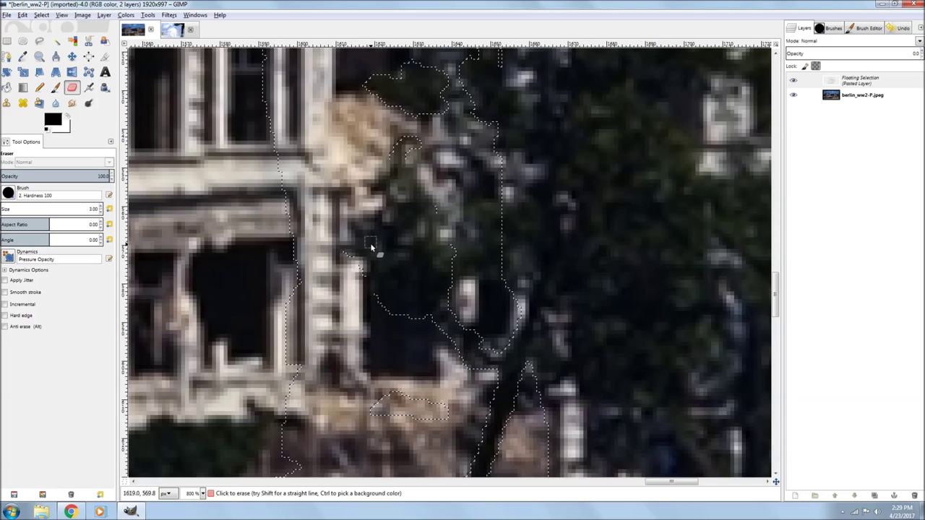
pyautogui.moveTo(370, 248)
pyautogui.mouseDown()
pyautogui.moveTo(384, 241)
pyautogui.moveTo(427, 312)
pyautogui.moveTo(392, 268)
pyautogui.moveTo(402, 215)
pyautogui.moveTo(415, 227)
pyautogui.moveTo(413, 192)
pyautogui.moveTo(425, 190)
pyautogui.mouseUp()
pyautogui.moveTo(496, 247)
pyautogui.mouseDown()
pyautogui.moveTo(495, 271)
pyautogui.moveTo(513, 270)
pyautogui.moveTo(441, 273)
pyautogui.mouseUp()
pyautogui.scroll(3, 541, 248)
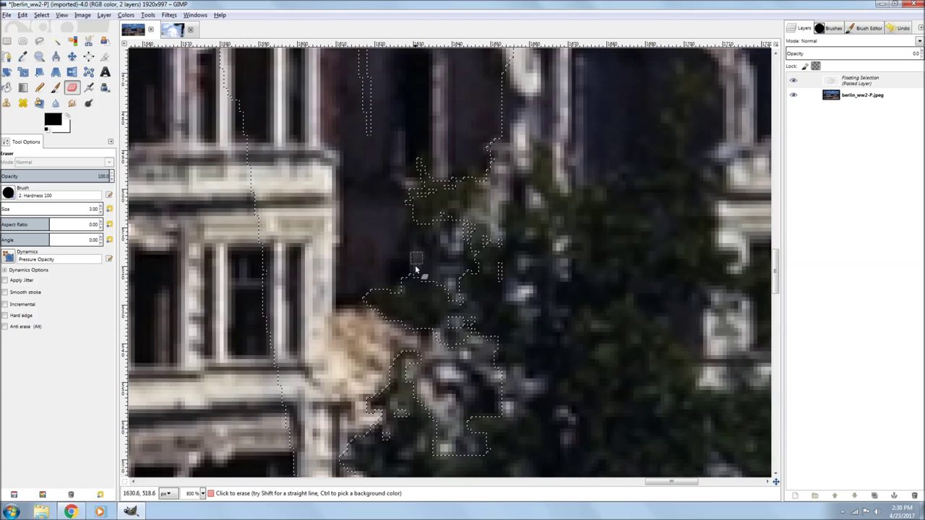
pyautogui.moveTo(403, 276); pyautogui.dragTo(419, 230)
pyautogui.scroll(-5, 505, 303)
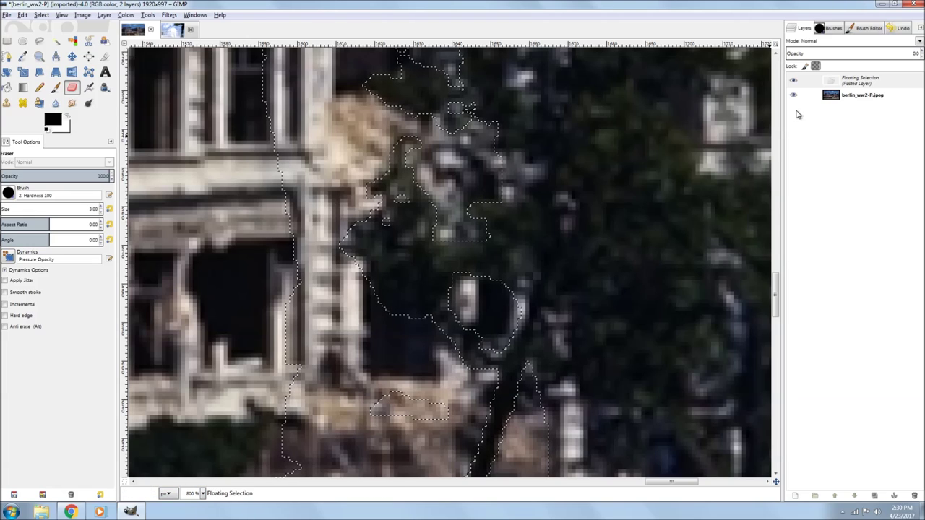
pyautogui.moveTo(824, 54); pyautogui.dragTo(907, 53)
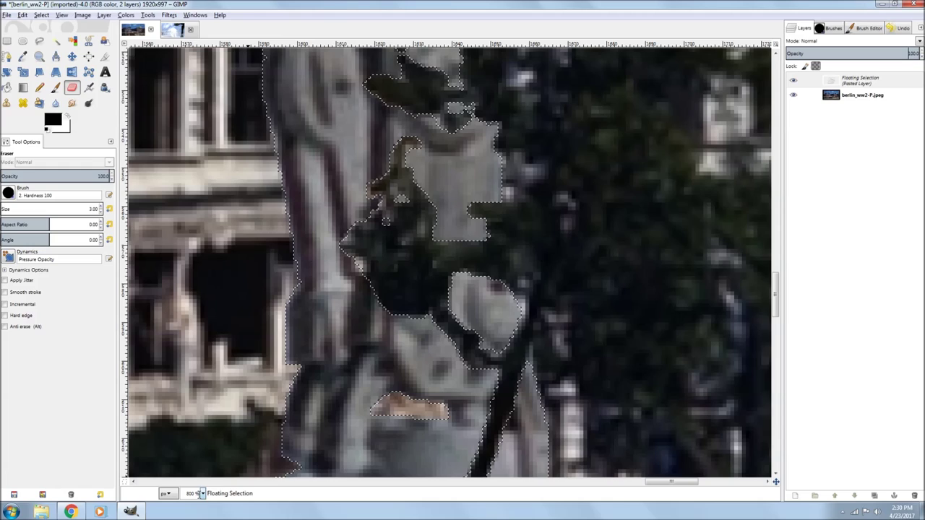
# - Zoom to 50%, then 100%, and pan to frame the walker and the photo's right edge
pyautogui.click(203, 493)
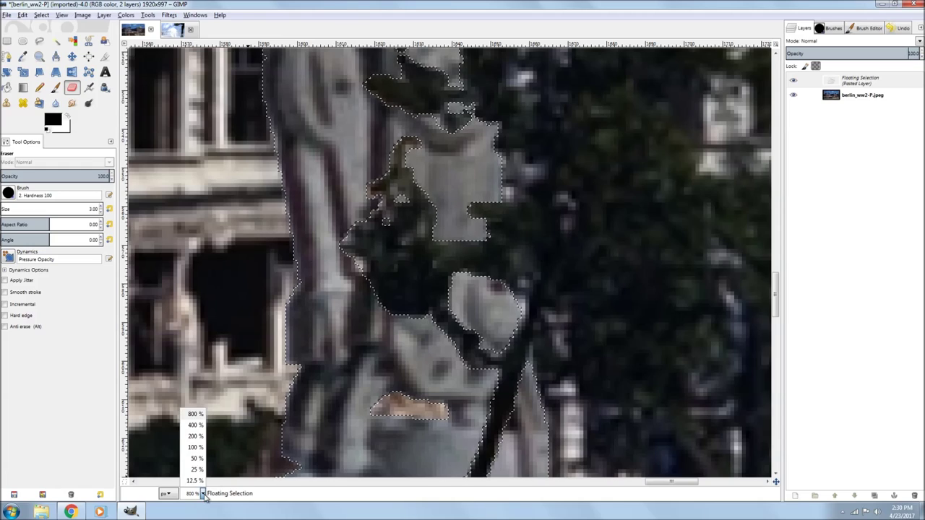
pyautogui.click(194, 458)
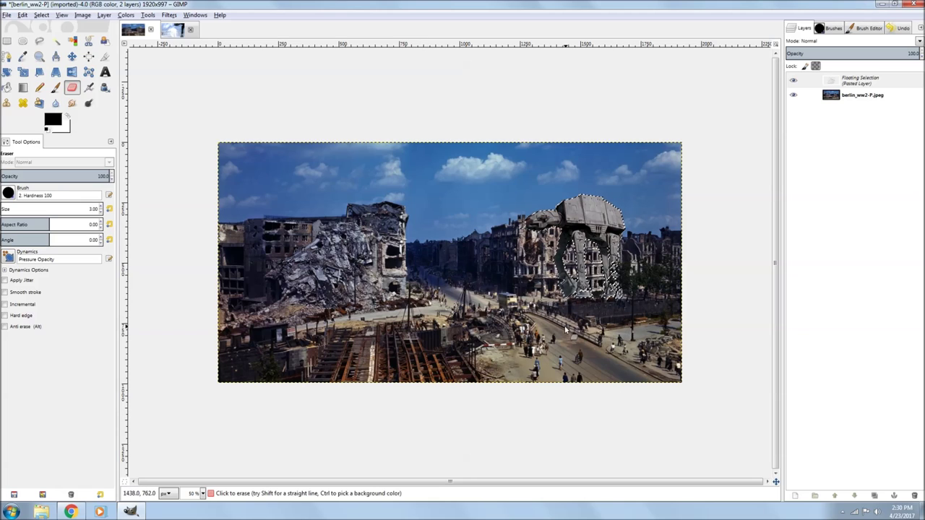
pyautogui.click(204, 494)
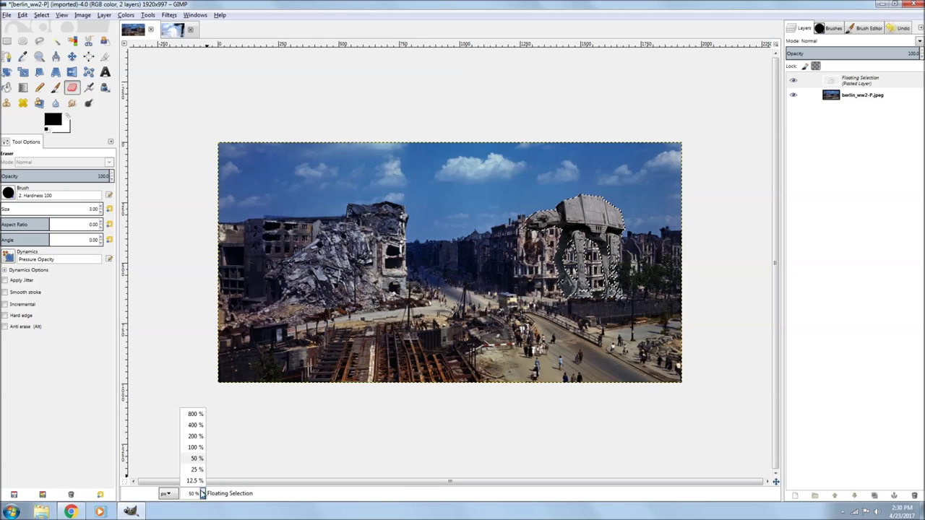
pyautogui.click(189, 455)
pyautogui.moveTo(576, 357); pyautogui.dragTo(412, 373)
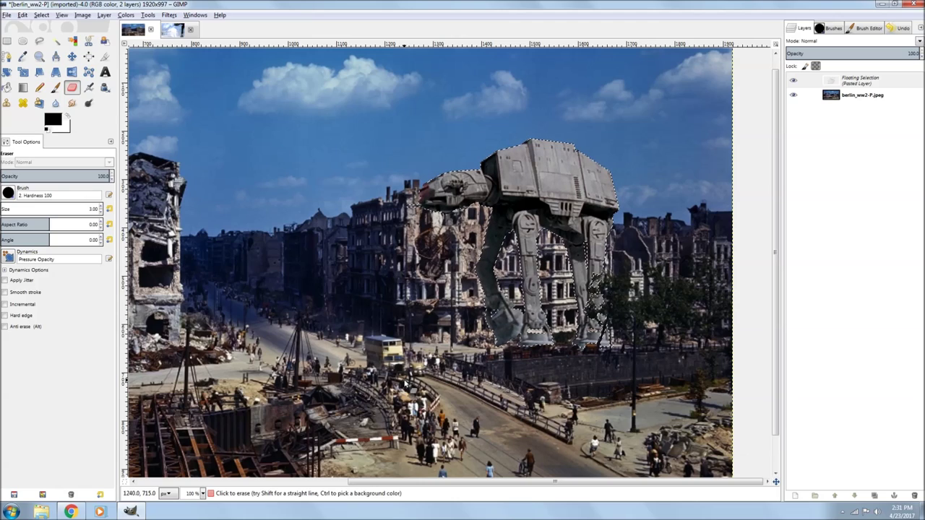
# - Anchor the walker into the Berlin photo layer, choose the Airbrush, and start a new 1920×997 transparent layer
pyautogui.click(895, 497)
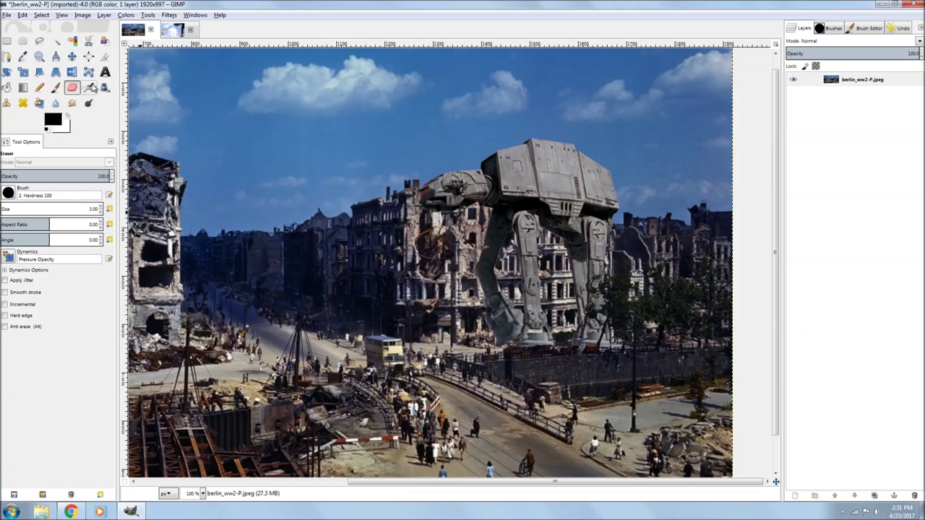
pyautogui.click(89, 88)
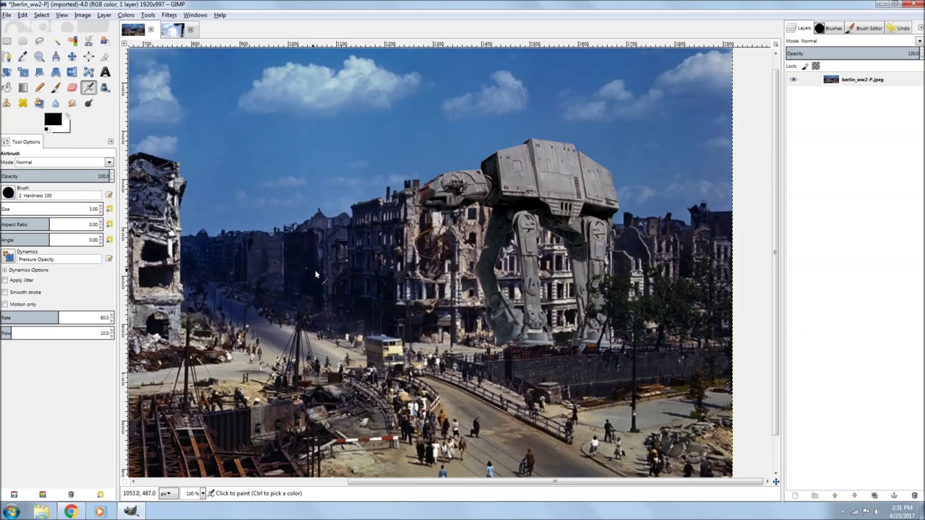
pyautogui.click(795, 496)
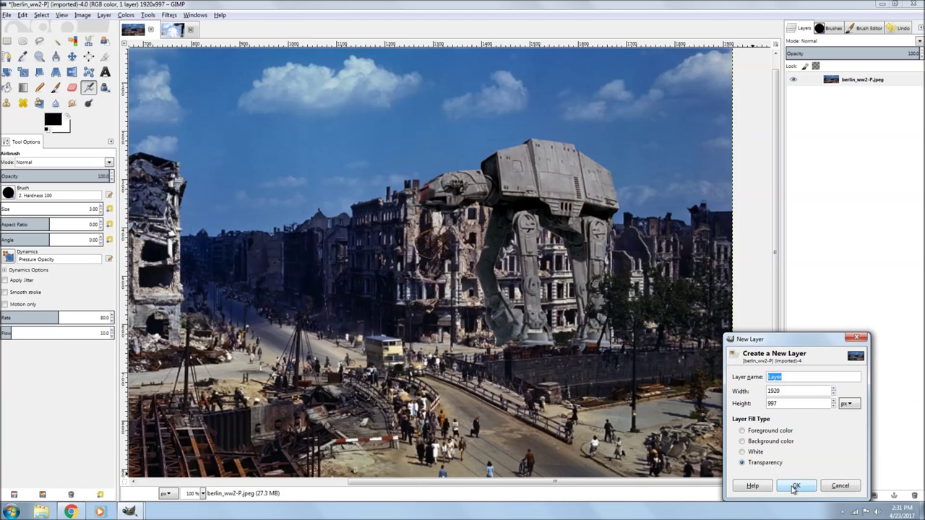
# - Add the transparent layer, set Airbrush flow to 100, and paint black shadow by the front leg
pyautogui.click(794, 488)
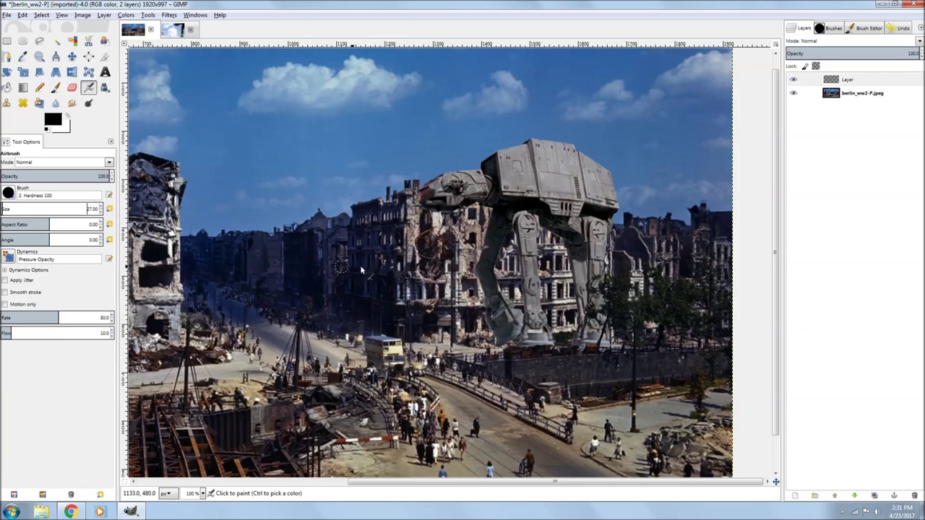
pyautogui.moveTo(485, 329); pyautogui.dragTo(479, 328)
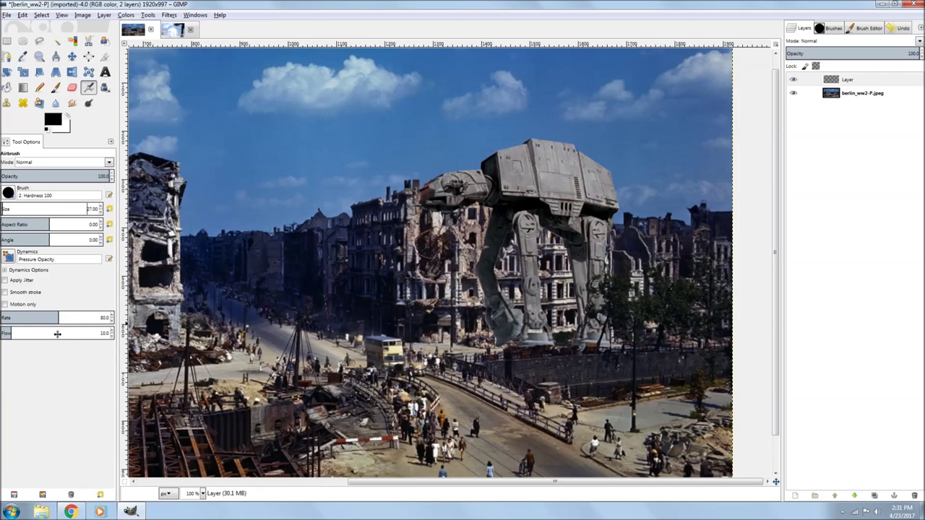
pyautogui.moveTo(57, 334); pyautogui.dragTo(923, 273)
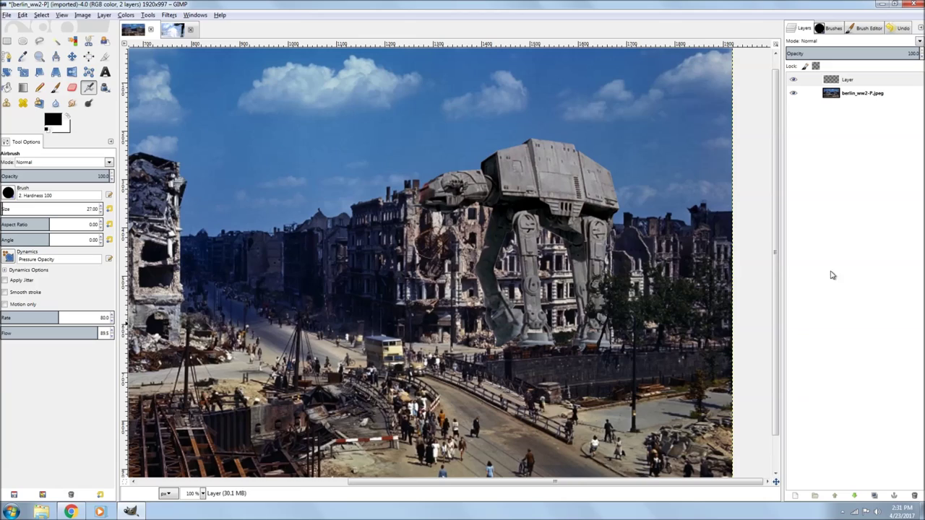
pyautogui.moveTo(97, 333); pyautogui.dragTo(434, 318)
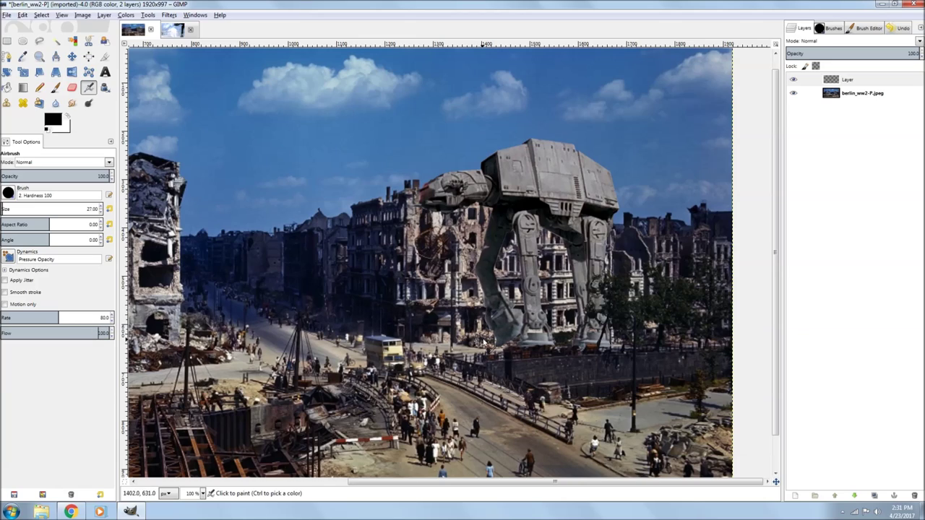
pyautogui.moveTo(485, 344)
pyautogui.mouseDown()
pyautogui.moveTo(456, 313)
pyautogui.moveTo(459, 292)
pyautogui.mouseUp()
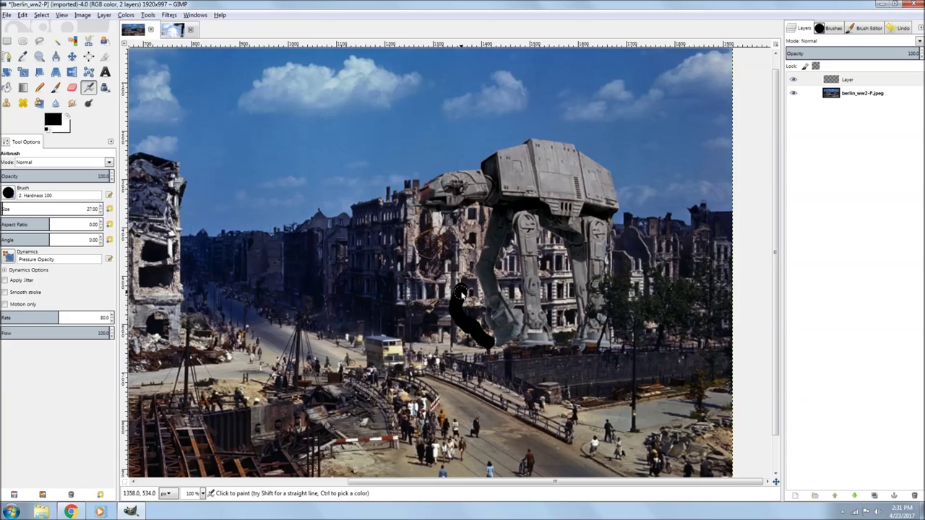
# - Airbrush black shadow strokes over the walker's legs and the gaps between them, then test lower opacity
pyautogui.moveTo(449, 250)
pyautogui.mouseDown()
pyautogui.moveTo(412, 257)
pyautogui.moveTo(442, 265)
pyautogui.moveTo(438, 254)
pyautogui.moveTo(479, 235)
pyautogui.moveTo(475, 251)
pyautogui.moveTo(448, 265)
pyautogui.moveTo(462, 269)
pyautogui.moveTo(462, 291)
pyautogui.moveTo(475, 258)
pyautogui.moveTo(468, 281)
pyautogui.moveTo(490, 346)
pyautogui.moveTo(475, 306)
pyautogui.mouseUp()
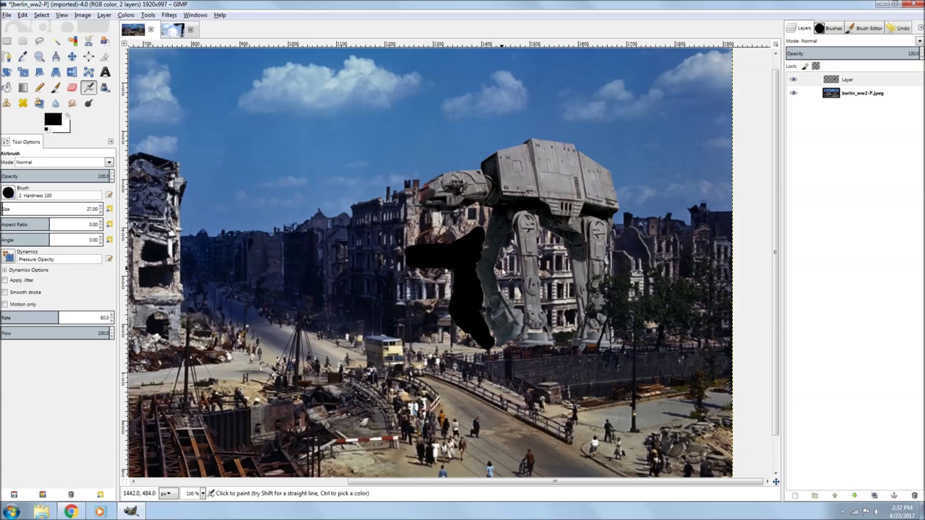
pyautogui.moveTo(498, 269)
pyautogui.mouseDown()
pyautogui.moveTo(511, 243)
pyautogui.moveTo(514, 271)
pyautogui.moveTo(502, 270)
pyautogui.moveTo(512, 288)
pyautogui.moveTo(517, 273)
pyautogui.moveTo(516, 298)
pyautogui.moveTo(511, 291)
pyautogui.mouseUp()
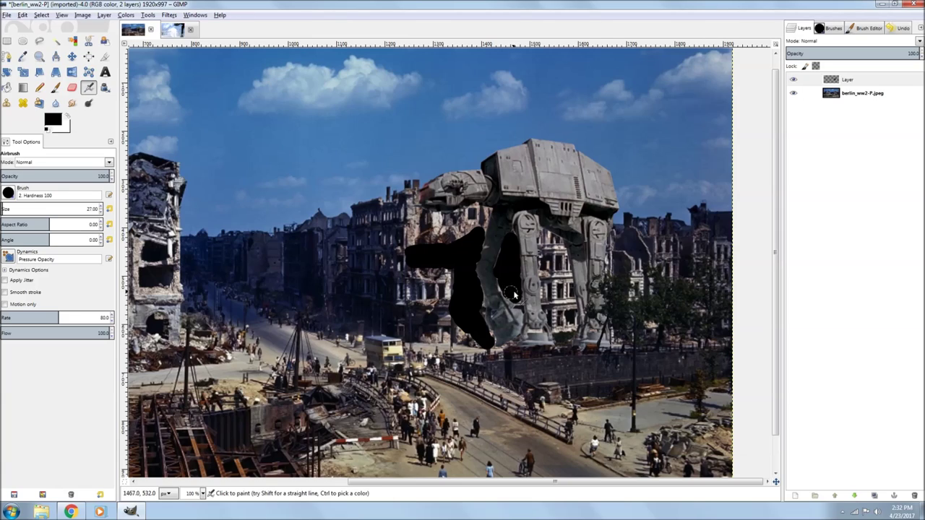
pyautogui.moveTo(543, 248)
pyautogui.mouseDown()
pyautogui.moveTo(557, 249)
pyautogui.moveTo(545, 259)
pyautogui.moveTo(547, 306)
pyautogui.moveTo(561, 253)
pyautogui.moveTo(563, 260)
pyautogui.moveTo(572, 307)
pyautogui.moveTo(561, 334)
pyautogui.moveTo(561, 299)
pyautogui.moveTo(555, 311)
pyautogui.moveTo(565, 335)
pyautogui.mouseUp()
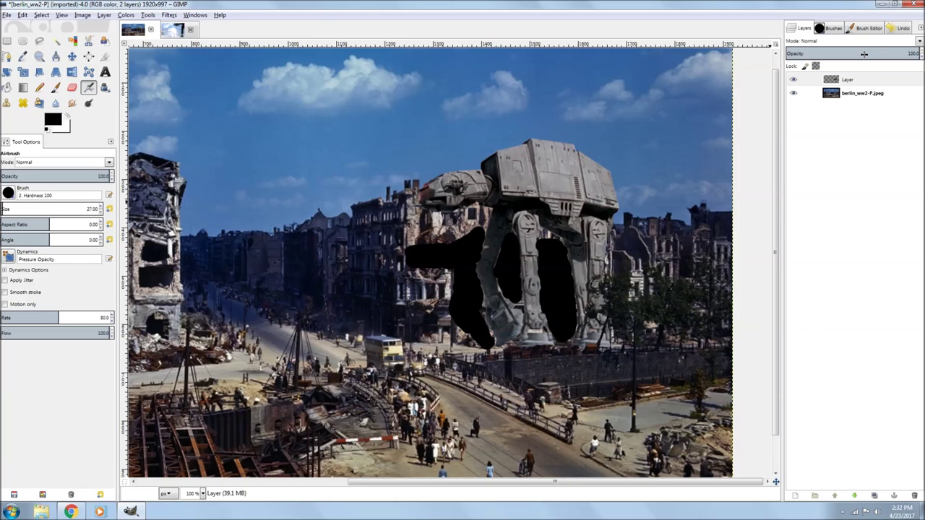
pyautogui.moveTo(857, 55)
pyautogui.mouseDown()
pyautogui.moveTo(618, 65)
pyautogui.moveTo(899, 64)
pyautogui.mouseUp()
# - Apply a 5 px Gaussian Blur to the black shadow layer
pyautogui.click(166, 15)
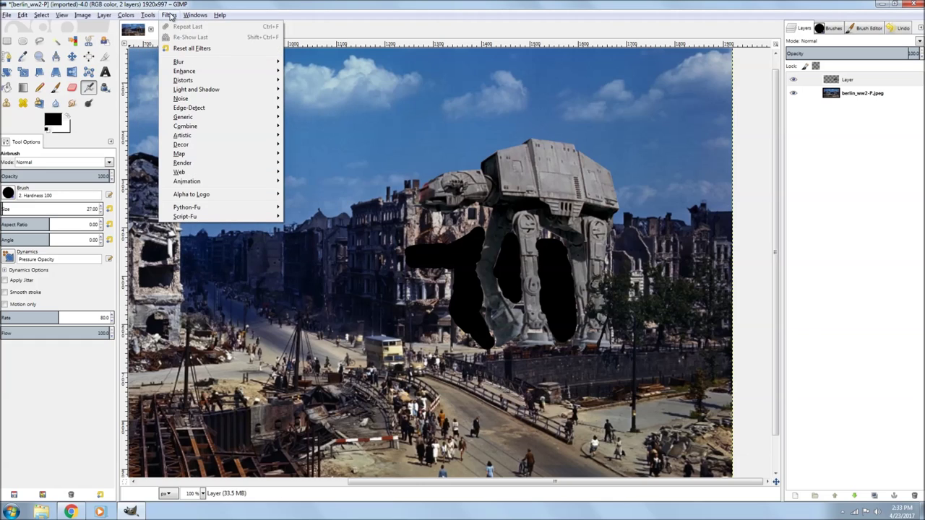
pyautogui.moveTo(181, 61)
pyautogui.click(334, 75)
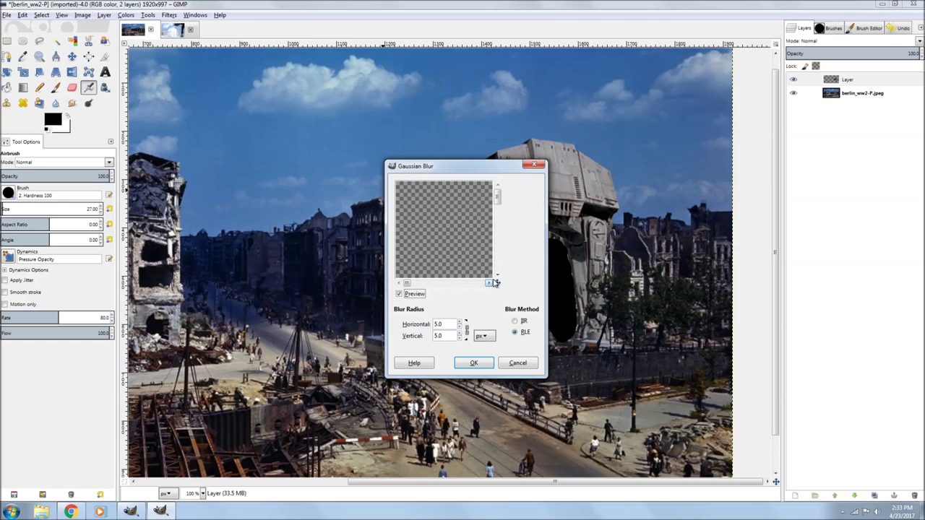
pyautogui.moveTo(497, 286); pyautogui.dragTo(528, 299)
pyautogui.click(473, 363)
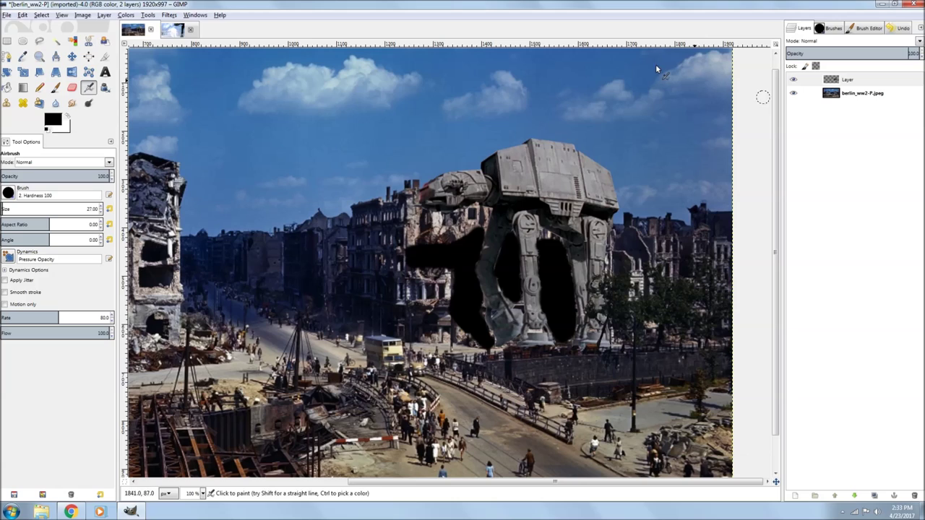
# - Blur the shadow again at 5 px and lower the layer opacity to about 14
pyautogui.click(167, 15)
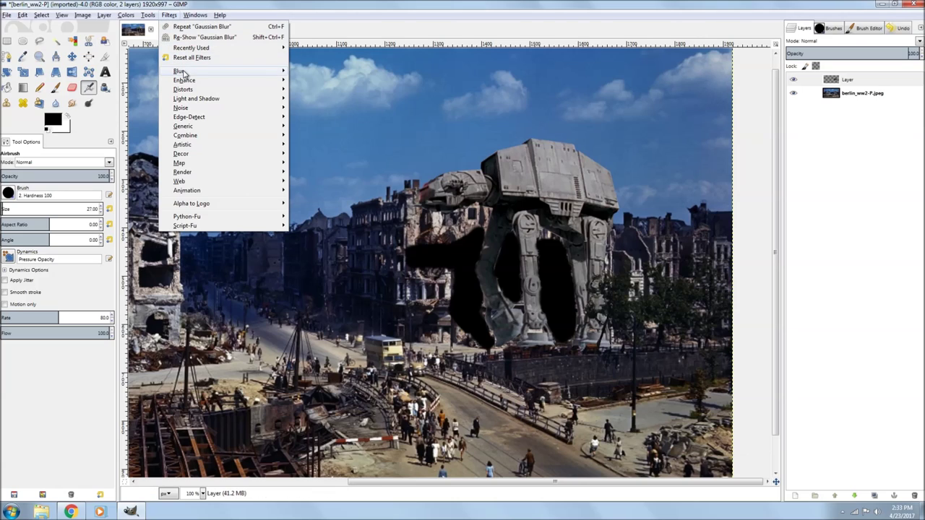
pyautogui.moveTo(186, 73)
pyautogui.click(315, 83)
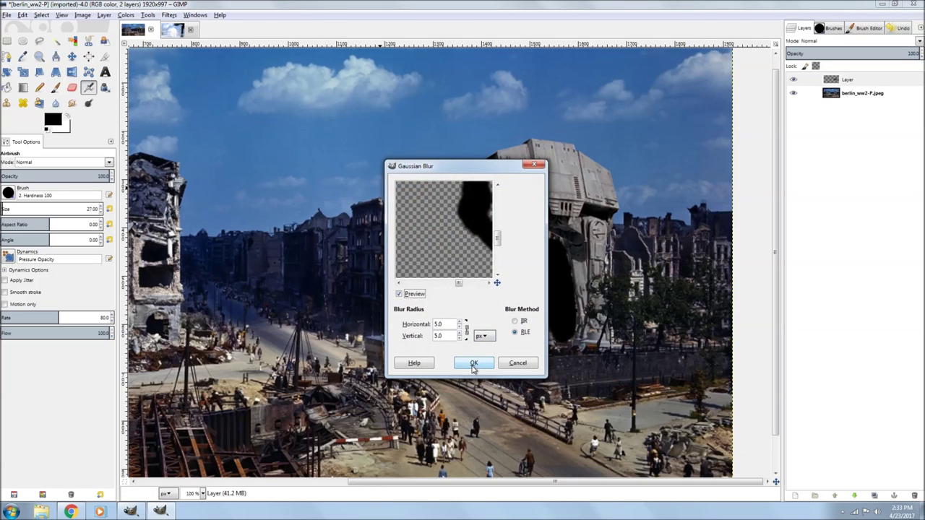
pyautogui.click(472, 363)
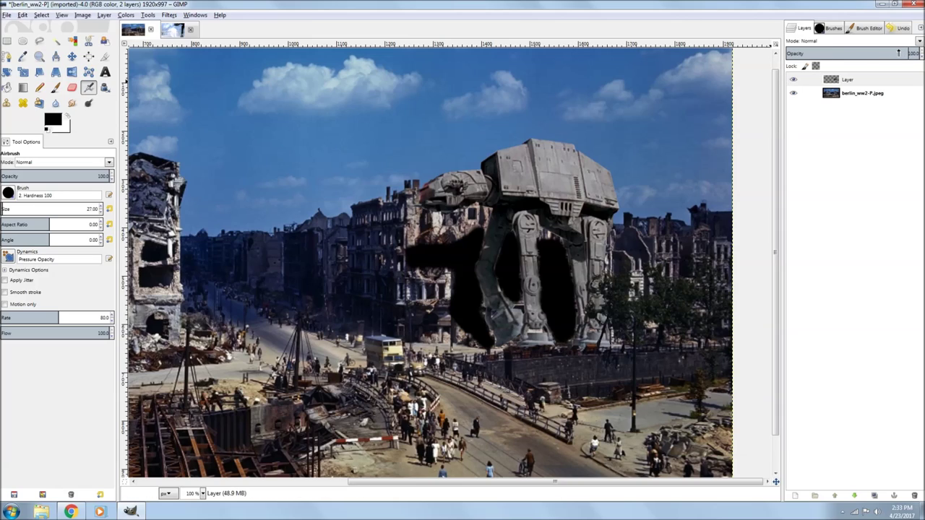
pyautogui.moveTo(898, 53); pyautogui.dragTo(878, 53)
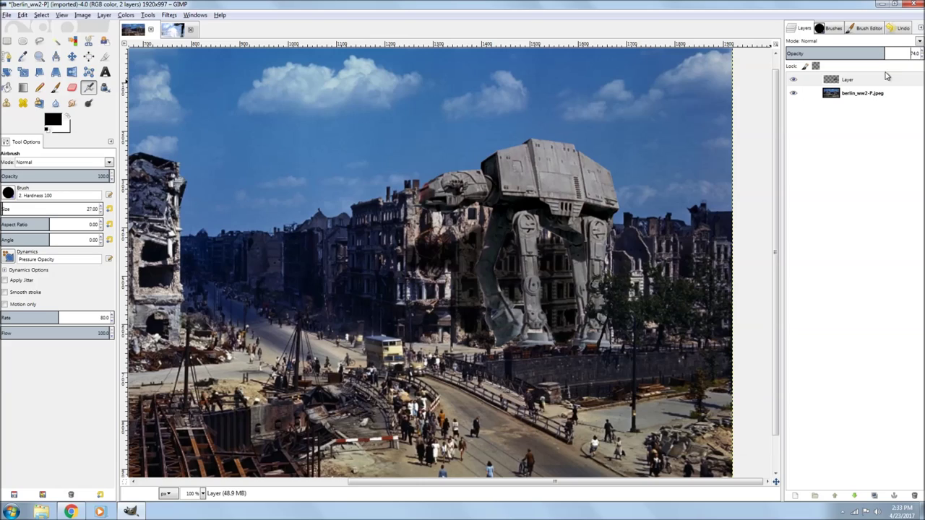
# - Set the canvas zoom to 50% to see the full Berlin composite
pyautogui.click(203, 494)
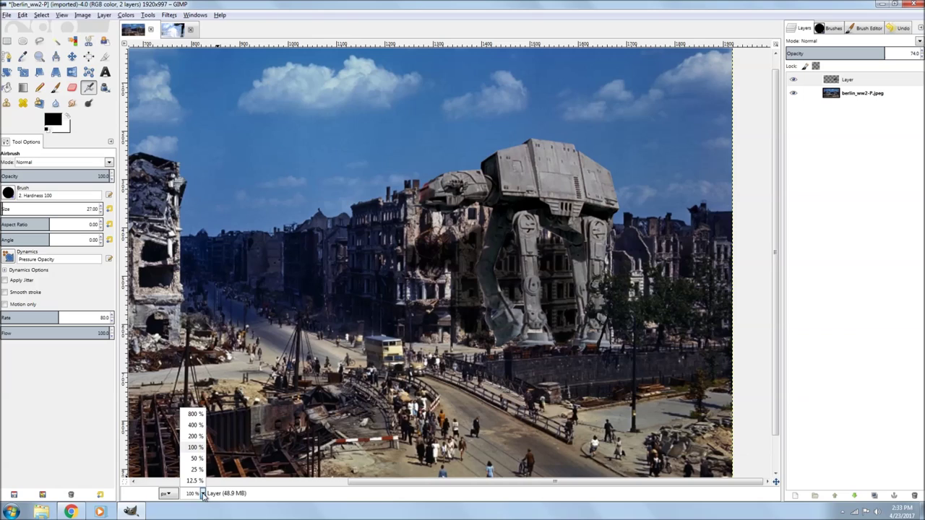
pyautogui.click(195, 458)
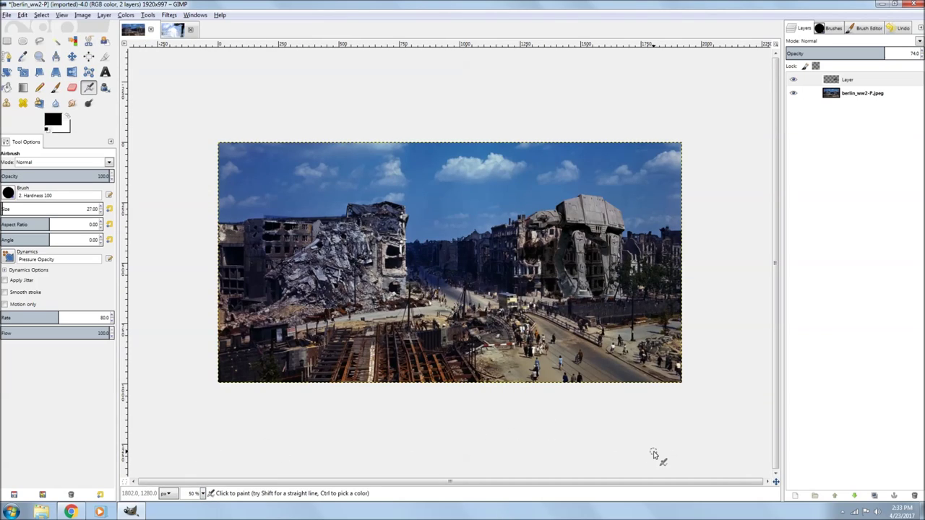